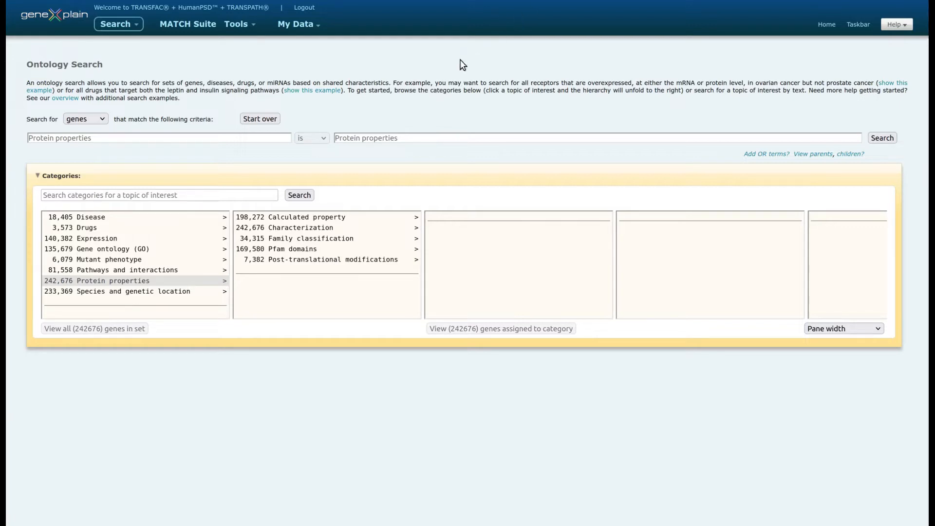
{"action": "left_click", "coordinate": [97, 120]}
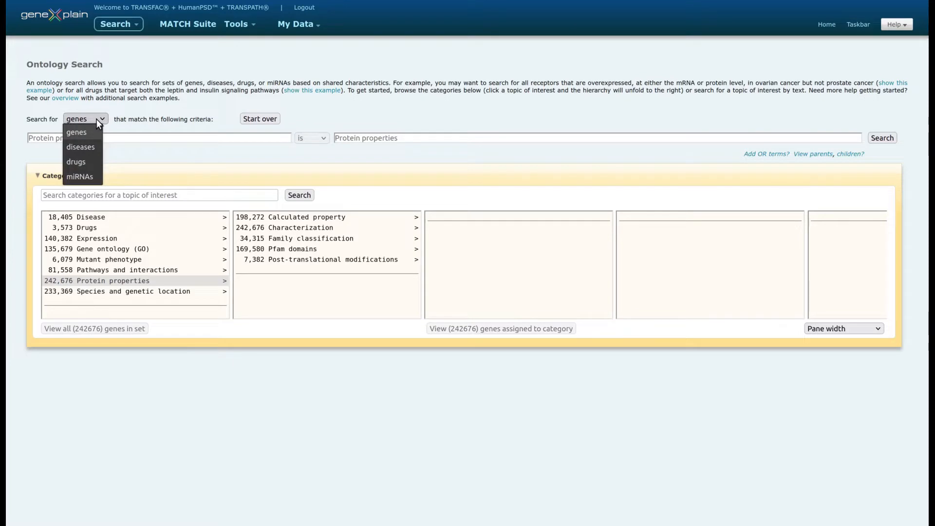
{"action": "left_click", "coordinate": [97, 119]}
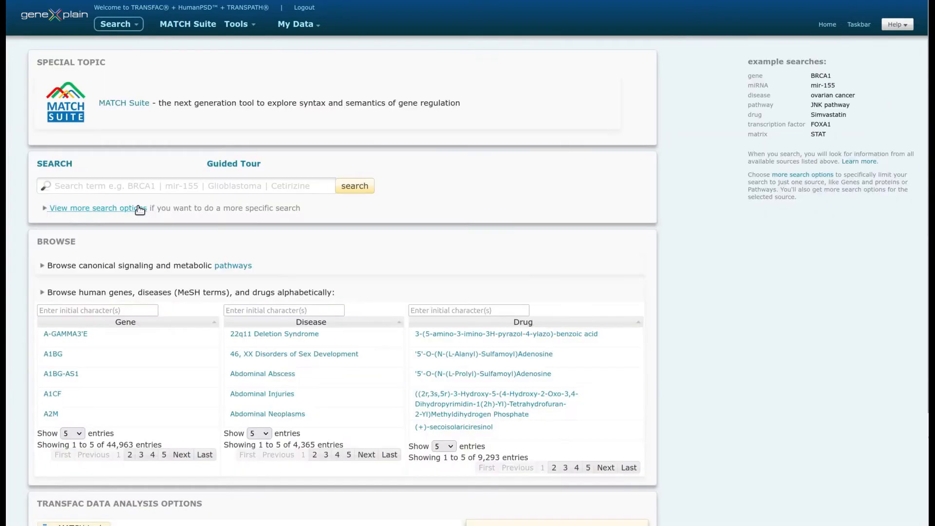
Step: Upload the human_genes list of Ensembl identifiers as a bulk gene search and forward the results to the Ontology tool
{"action": "left_click", "coordinate": [138, 208]}
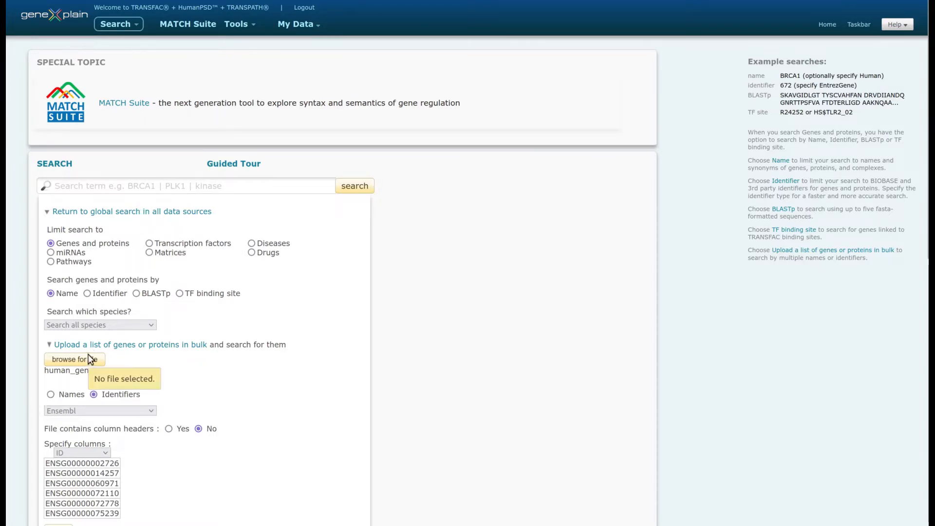
{"action": "scroll", "coordinate": [88, 360], "scroll_direction": "down", "scroll_amount": 1}
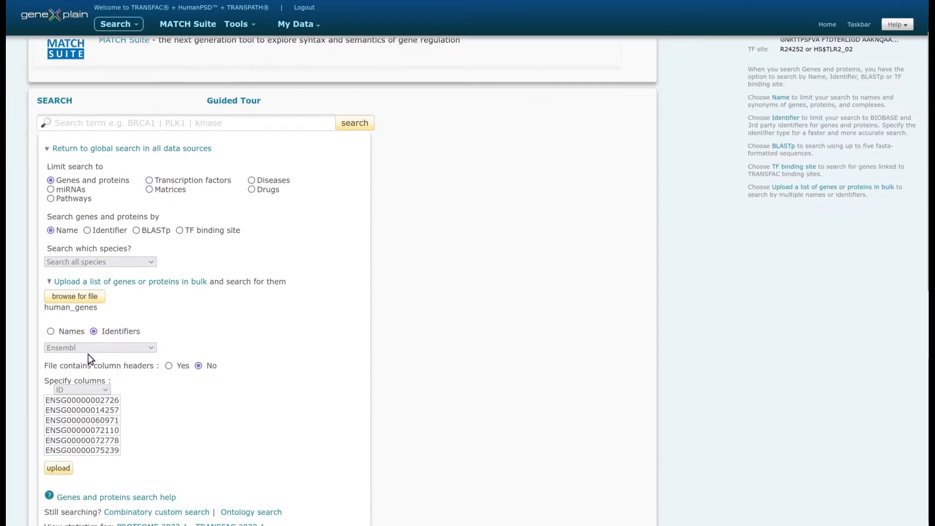
{"action": "left_click", "coordinate": [65, 472]}
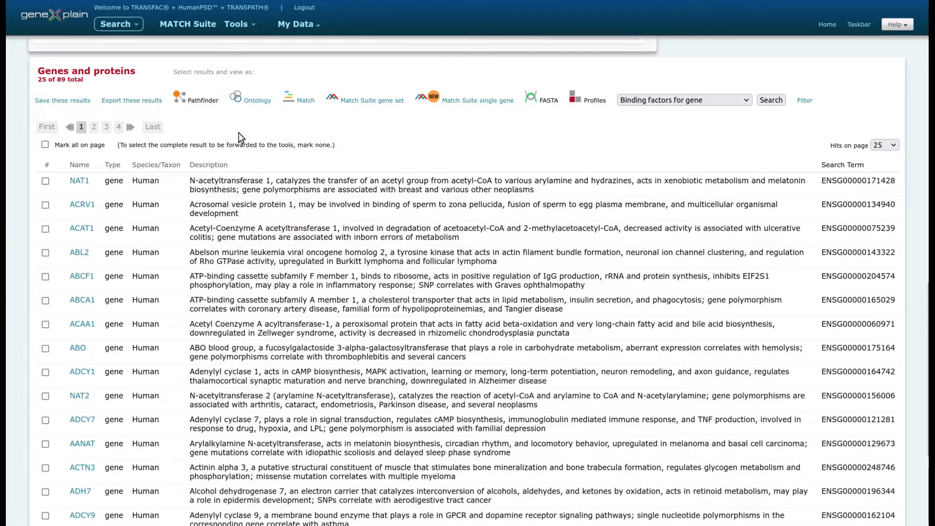
{"action": "left_click", "coordinate": [250, 103]}
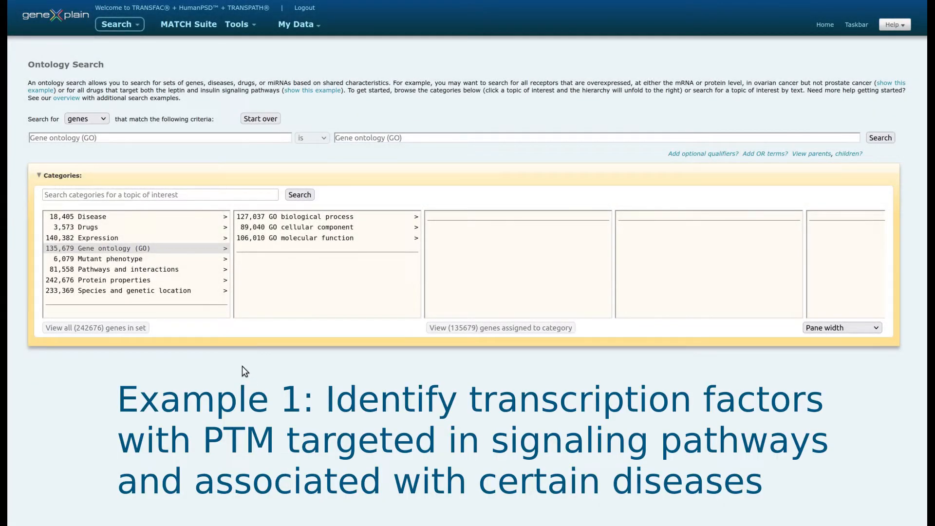
Step: Find the MD:Post-translational modifications category by searching for "post-translational" and apply it as the first gene criterion
{"action": "left_click", "coordinate": [163, 196]}
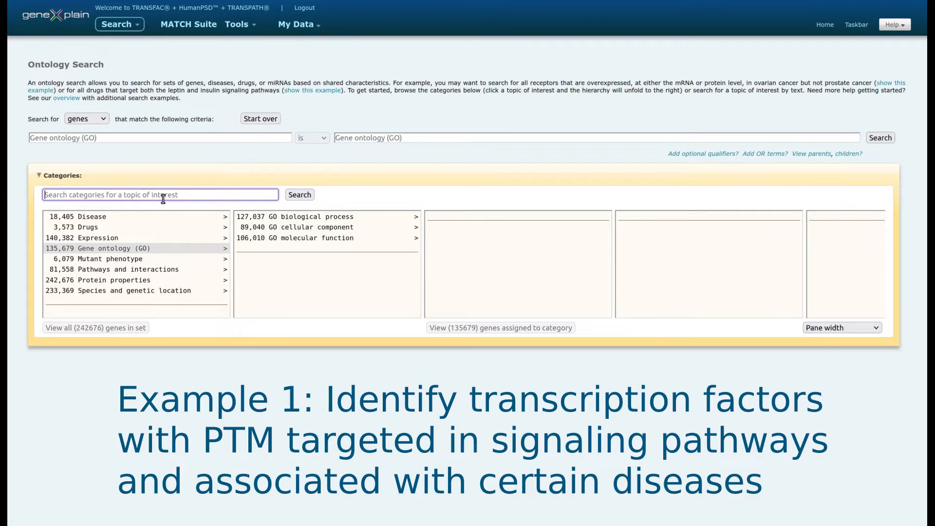
{"action": "type", "text": "pos"}
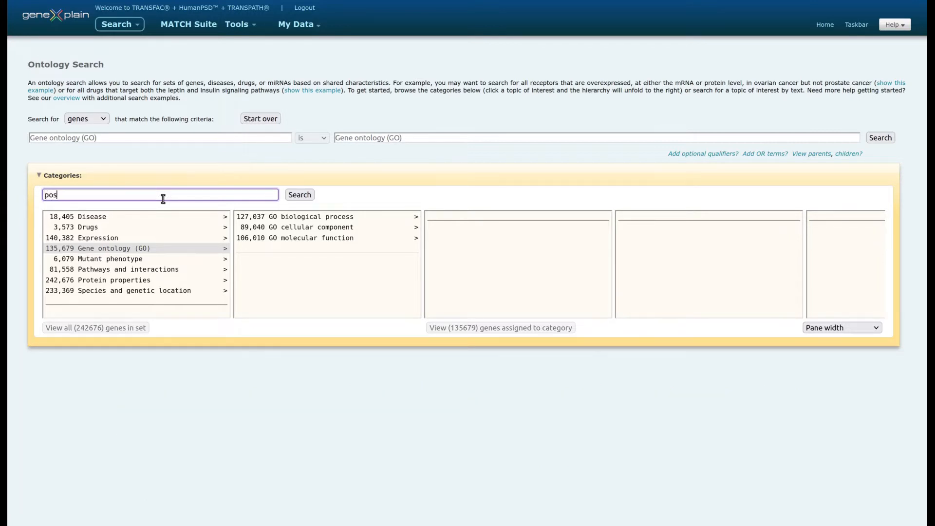
{"action": "type", "text": "t-translational"}
{"action": "left_click", "coordinate": [294, 199]}
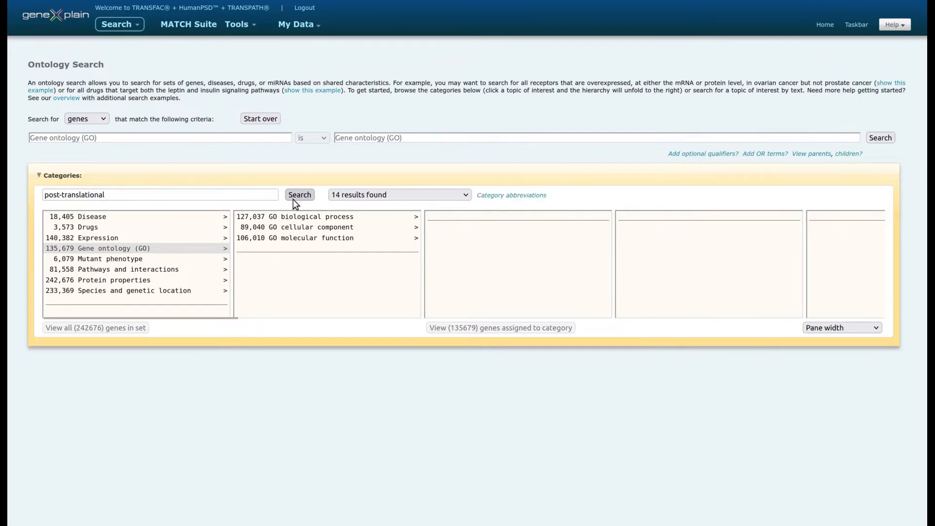
{"action": "left_click", "coordinate": [469, 196]}
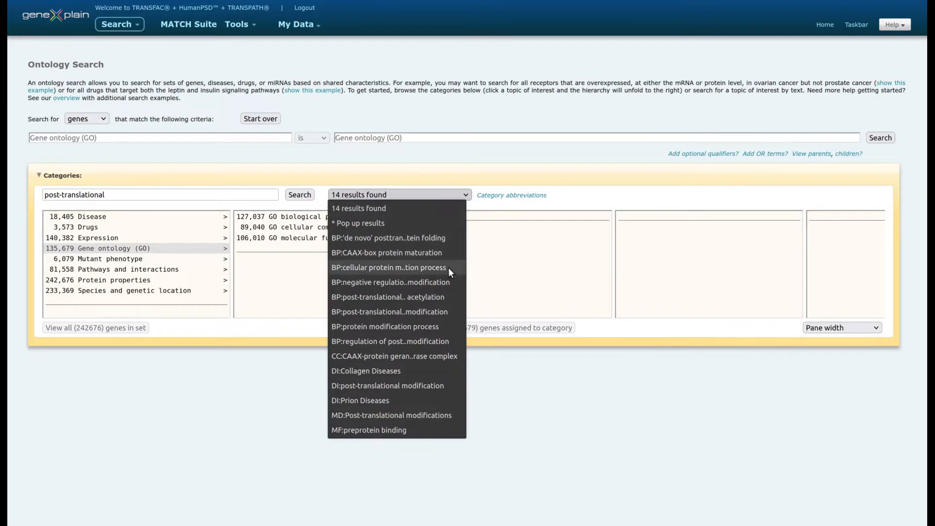
{"action": "left_click", "coordinate": [426, 410]}
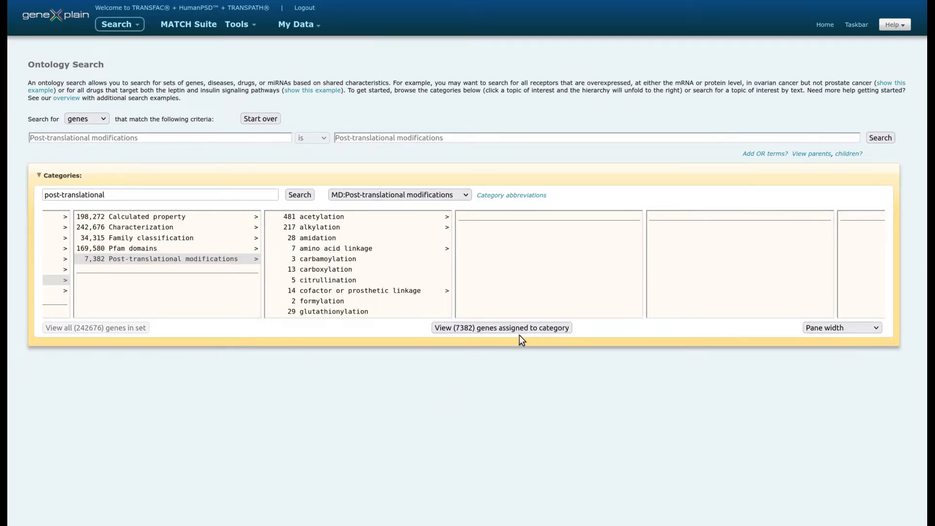
{"action": "left_click", "coordinate": [869, 143]}
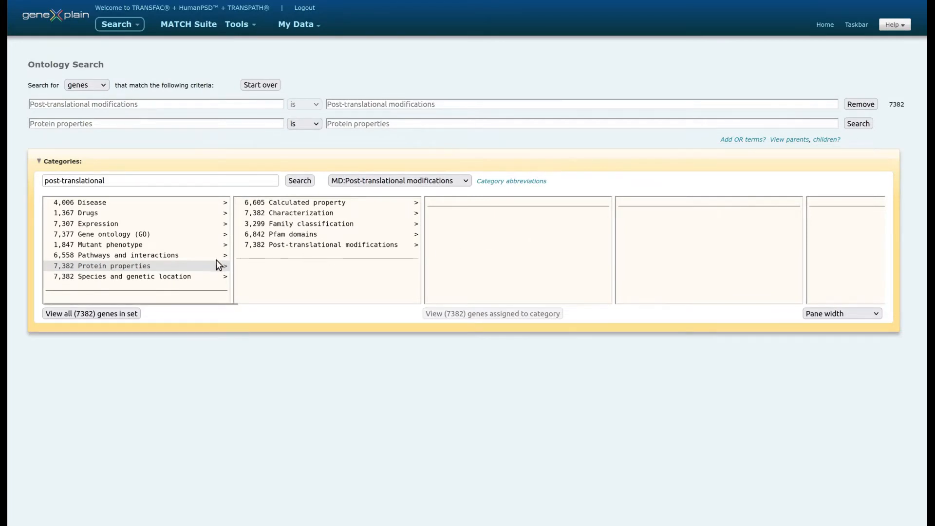
Step: Restrict the gene set to Human, found among the mammals under Species and genetic location
{"action": "left_click", "coordinate": [188, 278]}
{"action": "left_click", "coordinate": [282, 227]}
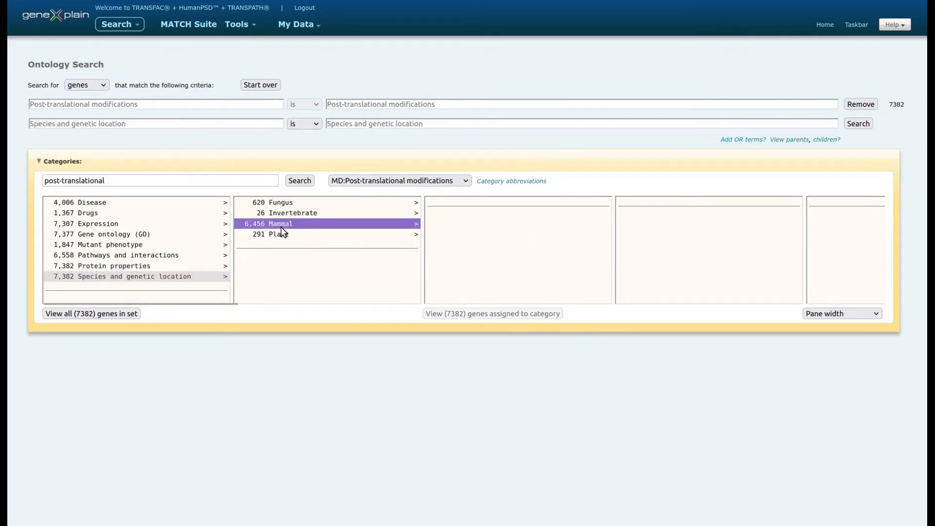
{"action": "left_click", "coordinate": [314, 202]}
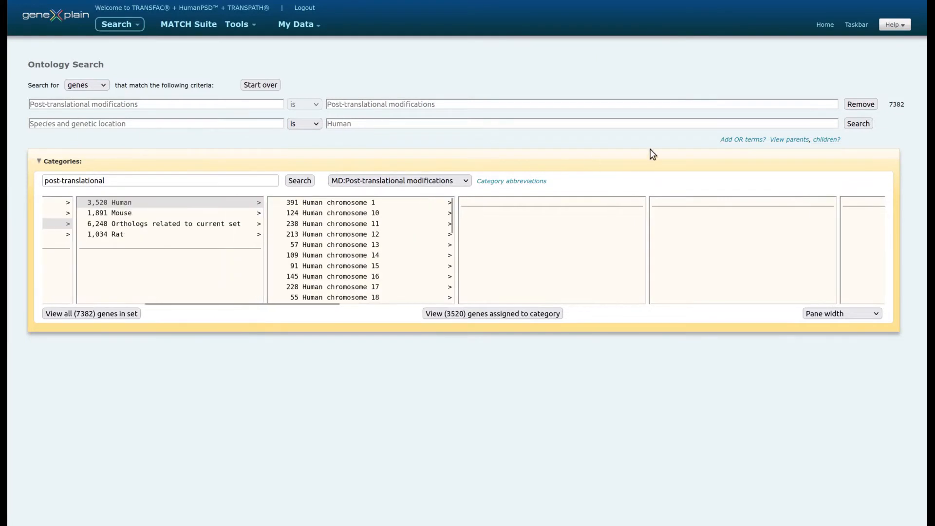
{"action": "left_click", "coordinate": [859, 124]}
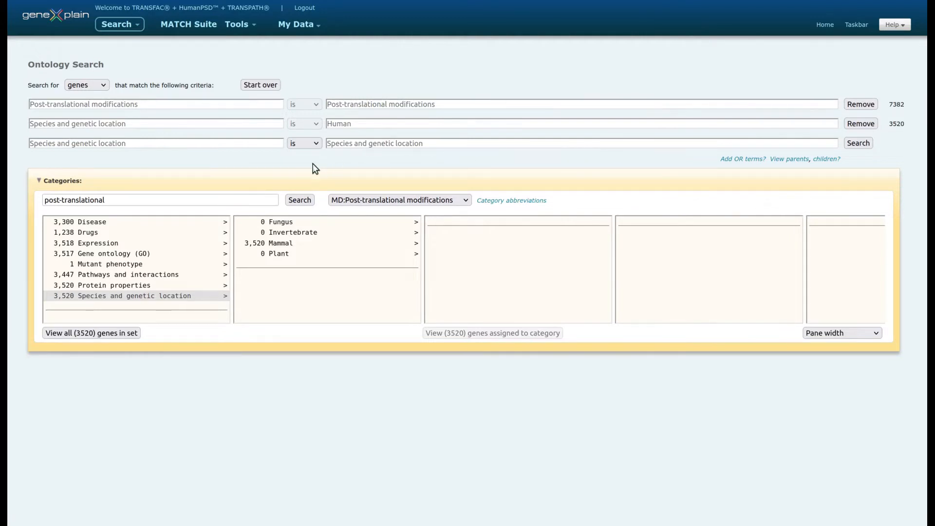
Step: Search the categories for "transcription factor" and choose TF:Transcription factor as the third criterion
{"action": "left_click", "coordinate": [252, 197]}
{"action": "key", "text": "BackSpace"}
{"action": "key", "text": "BackSpace"}
{"action": "key", "text": "BackSpace"}
{"action": "key", "text": "BackSpace"}
{"action": "key", "text": "BackSpace"}
{"action": "key", "text": "BackSpace"}
{"action": "key", "text": "BackSpace"}
{"action": "key", "text": "BackSpace"}
{"action": "key", "text": "BackSpace"}
{"action": "key", "text": "BackSpace"}
{"action": "key", "text": "BackSpace"}
{"action": "key", "text": "BackSpace"}
{"action": "key", "text": "BackSpace"}
{"action": "key", "text": "BackSpace"}
{"action": "key", "text": "BackSpace"}
{"action": "key", "text": "BackSpace"}
{"action": "key", "text": "BackSpace"}
{"action": "key", "text": "BackSpace"}
{"action": "type", "text": "tran"}
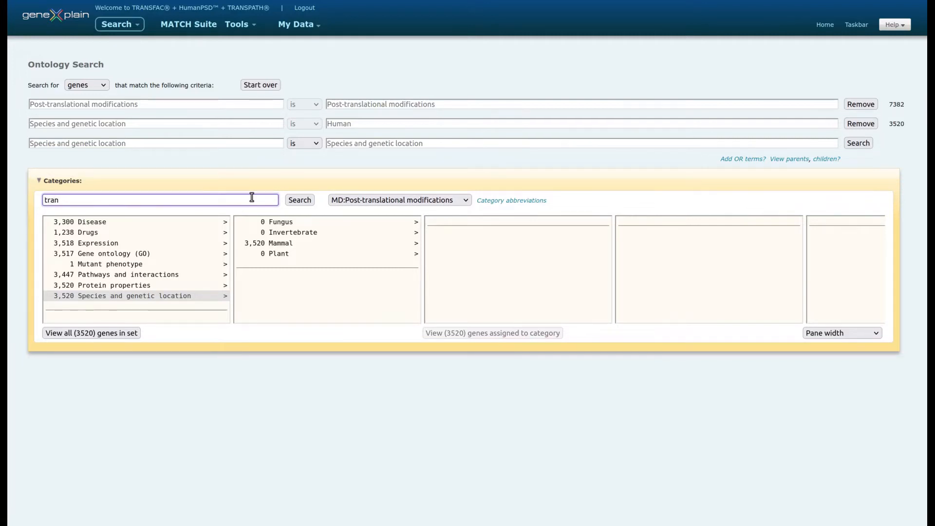
{"action": "type", "text": "scription factor"}
{"action": "left_click", "coordinate": [301, 202]}
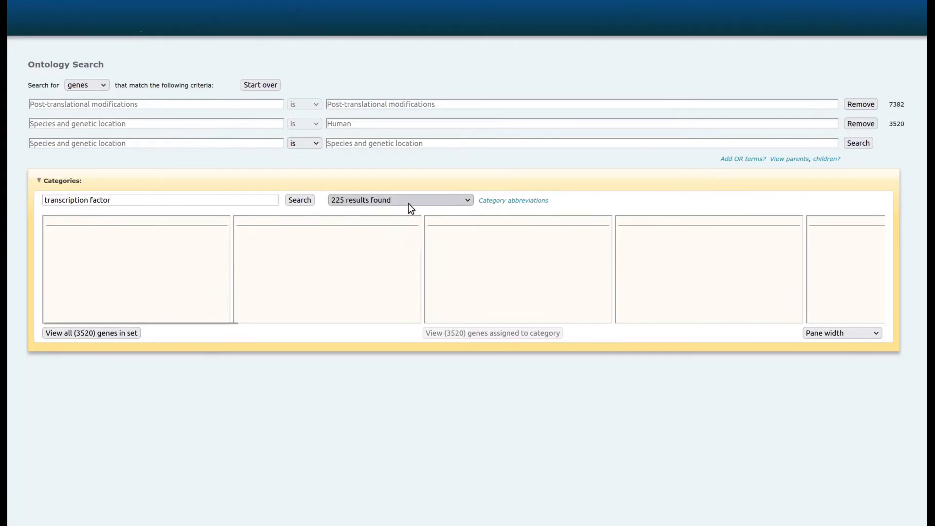
{"action": "left_click", "coordinate": [465, 200]}
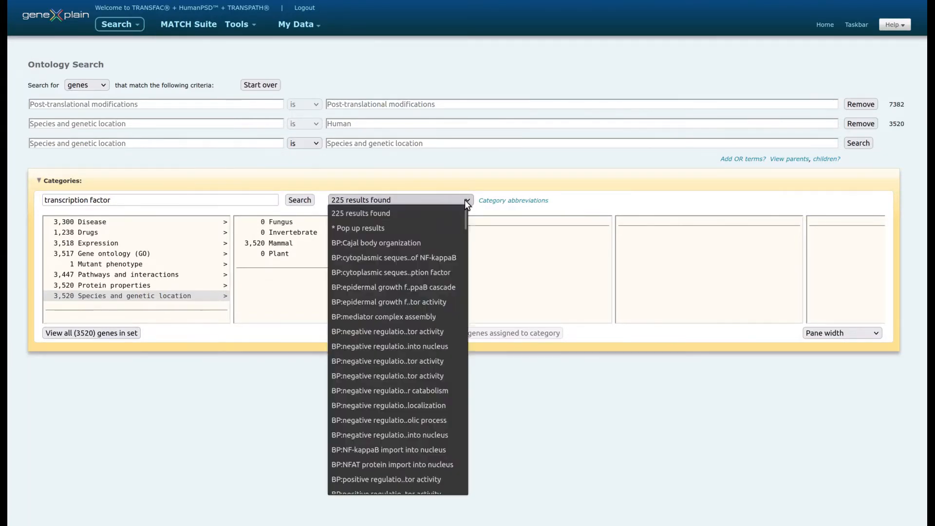
{"action": "left_click_drag", "start_coordinate": [465, 212], "coordinate": [459, 482]}
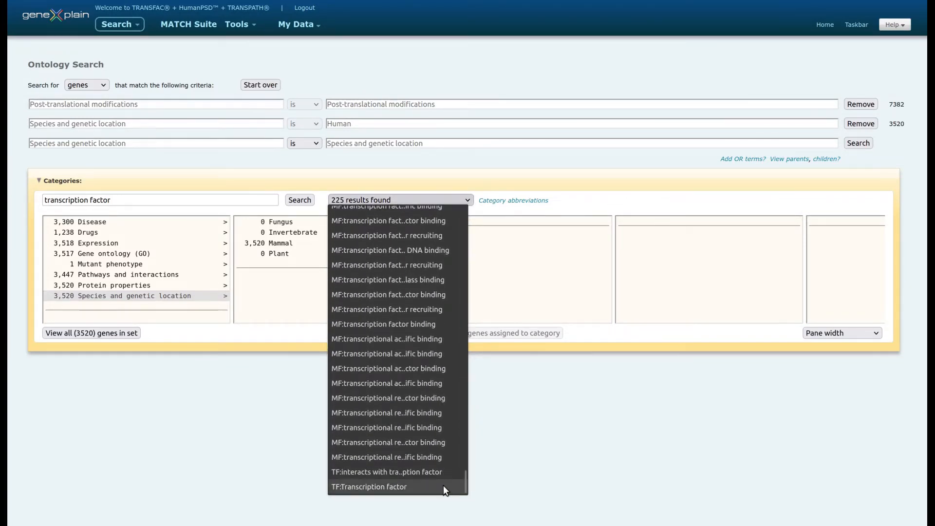
{"action": "left_click", "coordinate": [444, 485]}
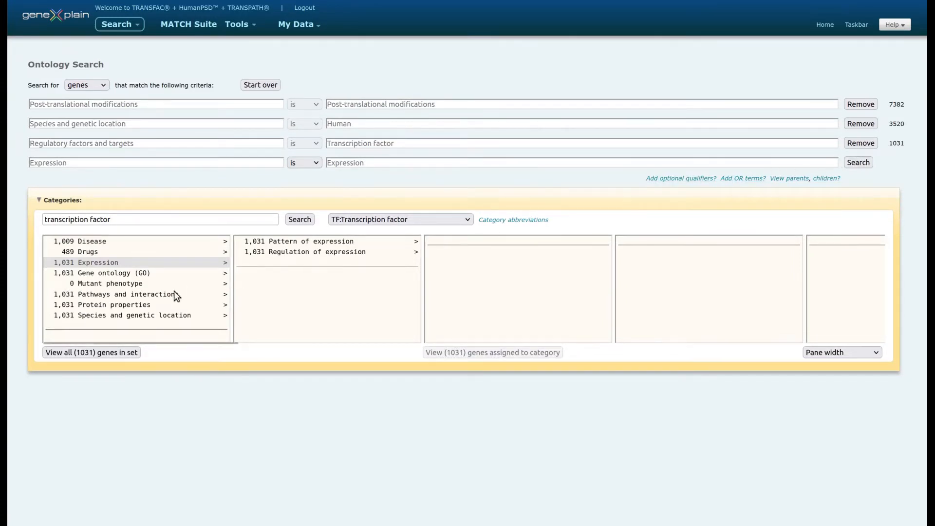
Step: Add Signaling pathways from the Pathways and interactions category as the fourth criterion
{"action": "left_click", "coordinate": [174, 291]}
{"action": "left_click", "coordinate": [281, 270]}
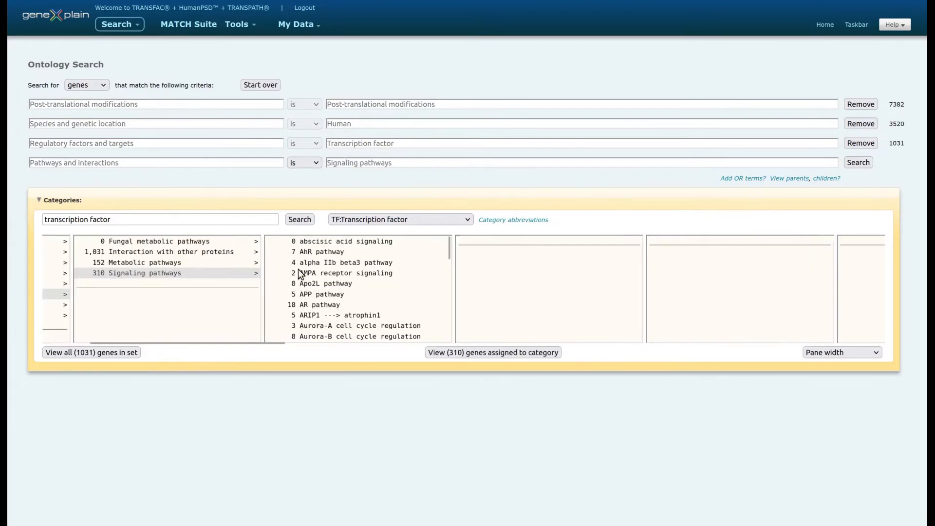
{"action": "left_click", "coordinate": [859, 163]}
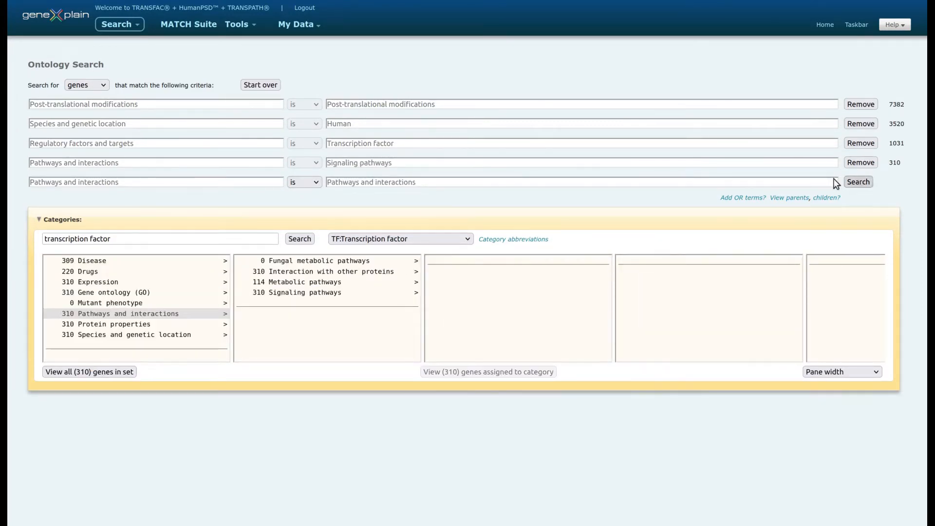
Step: Choose Liver Neoplasms as the disease criterion, under Diseases, Neoplasms, Neoplasms by Site, Digestive System Neoplasms
{"action": "left_click", "coordinate": [174, 262]}
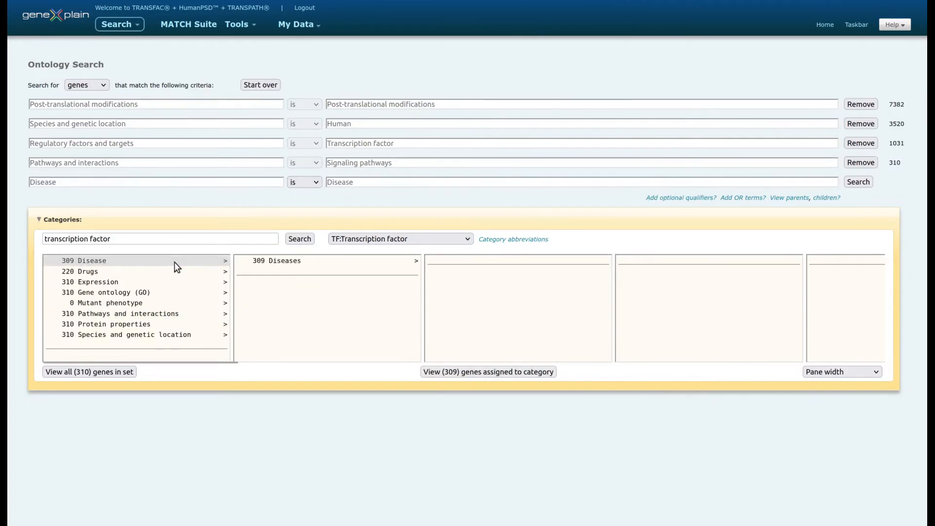
{"action": "left_click", "coordinate": [268, 264]}
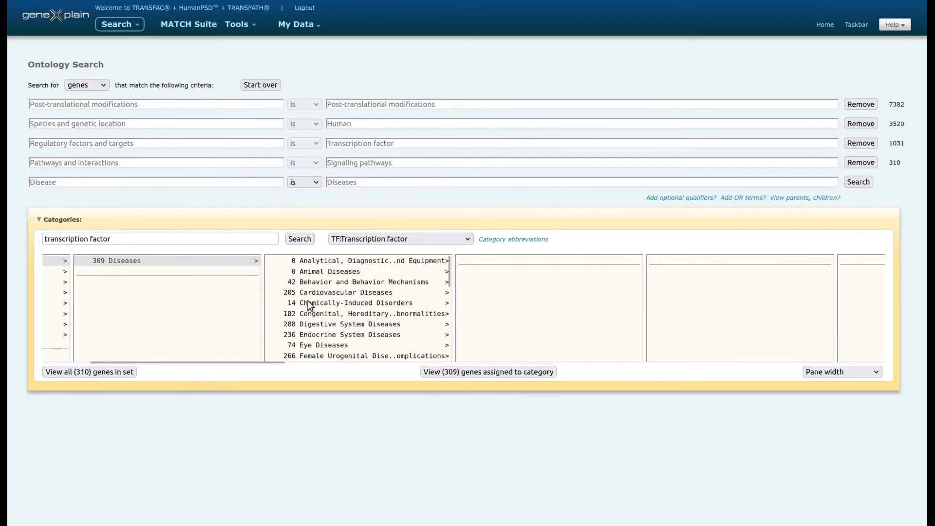
{"action": "scroll", "coordinate": [308, 300], "scroll_direction": "down", "scroll_amount": 5}
{"action": "left_click", "coordinate": [317, 282]}
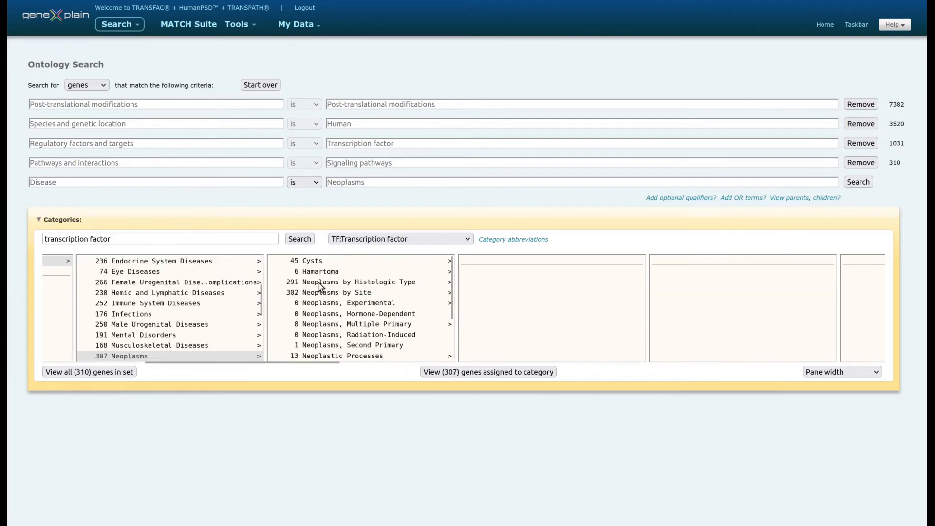
{"action": "left_click", "coordinate": [331, 293]}
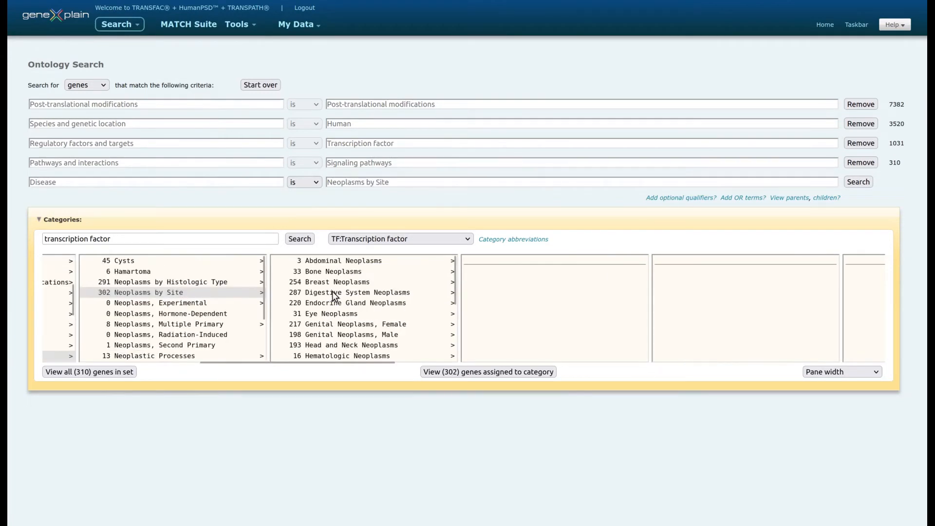
{"action": "left_click", "coordinate": [349, 293]}
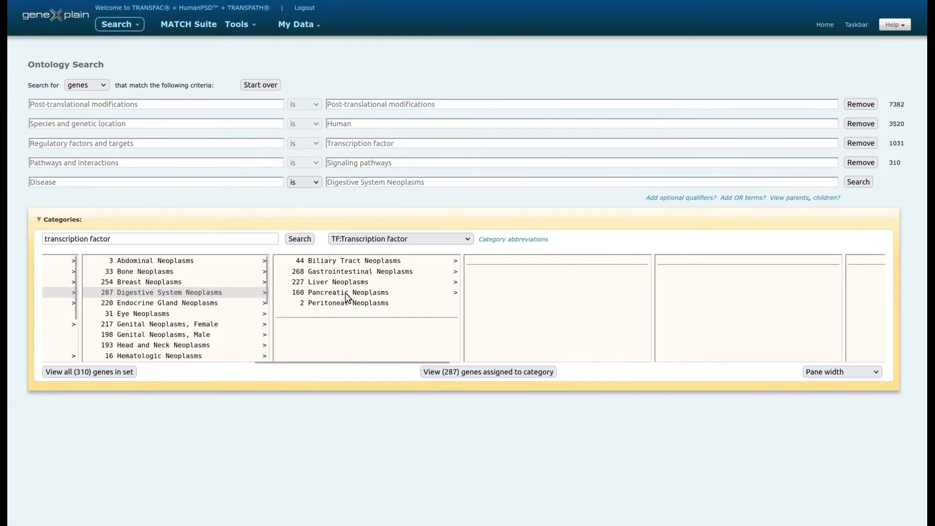
{"action": "left_click", "coordinate": [350, 283]}
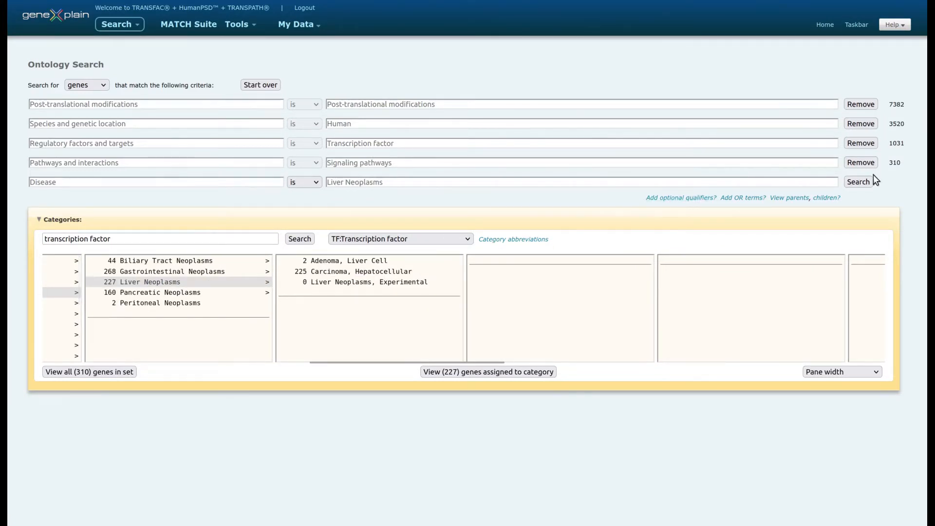
Step: Add Gallbladder Neoplasms from Biliary Tract Neoplasms as an OR alternative to Liver Neoplasms and apply the disease criterion
{"action": "left_click", "coordinate": [758, 199]}
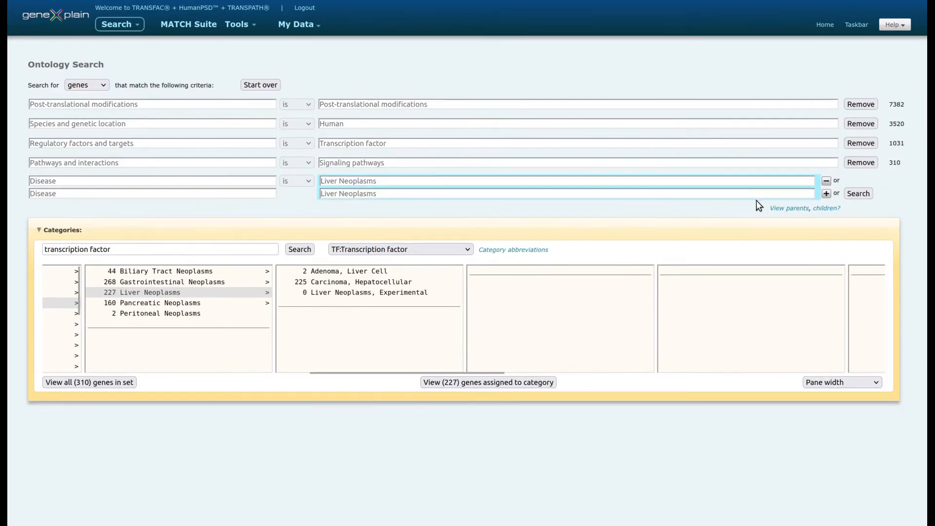
{"action": "left_click", "coordinate": [208, 274]}
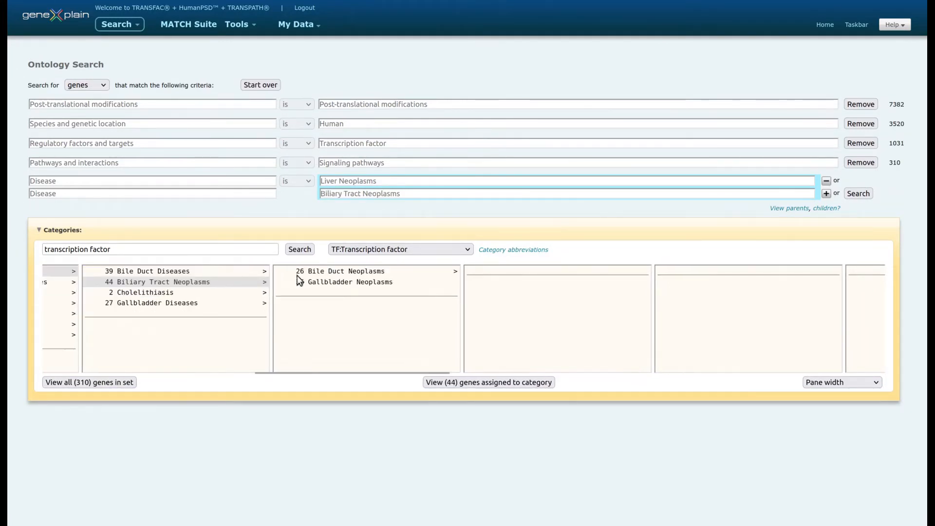
{"action": "left_click", "coordinate": [317, 283]}
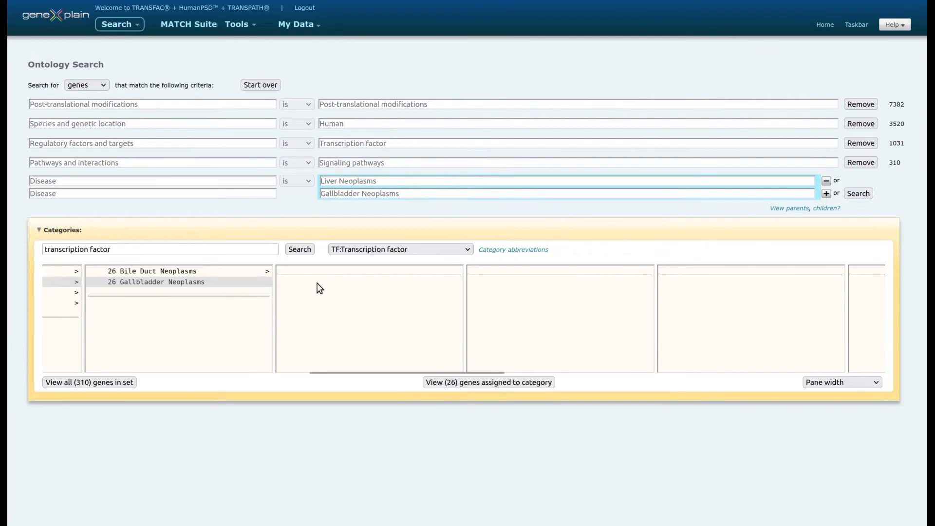
{"action": "left_click", "coordinate": [869, 194]}
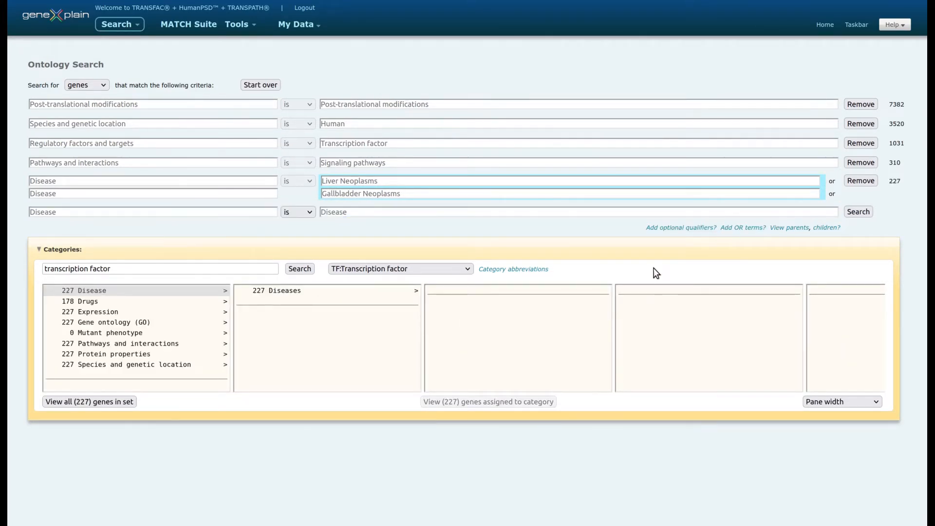
Step: List all genes in the filtered set and mark every gene on the first results page
{"action": "left_click", "coordinate": [102, 401]}
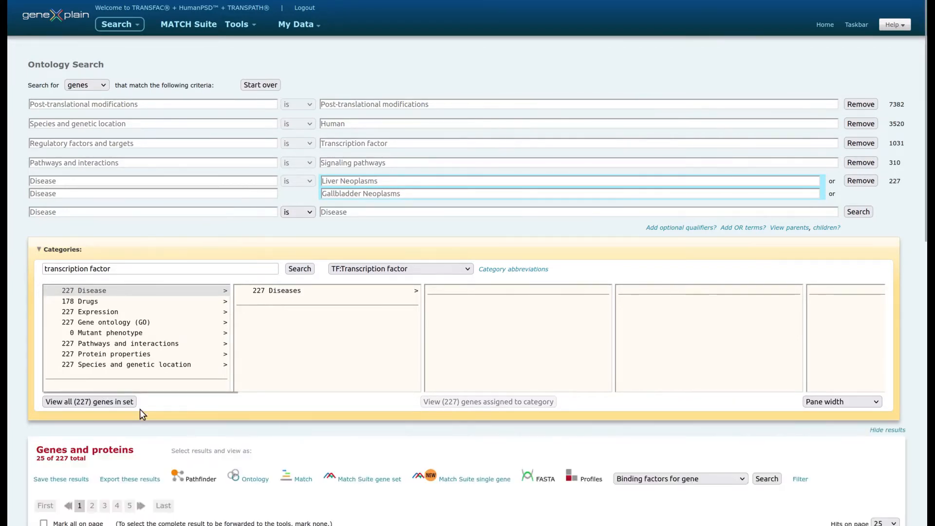
{"action": "scroll", "coordinate": [139, 409], "scroll_direction": "down", "scroll_amount": 8}
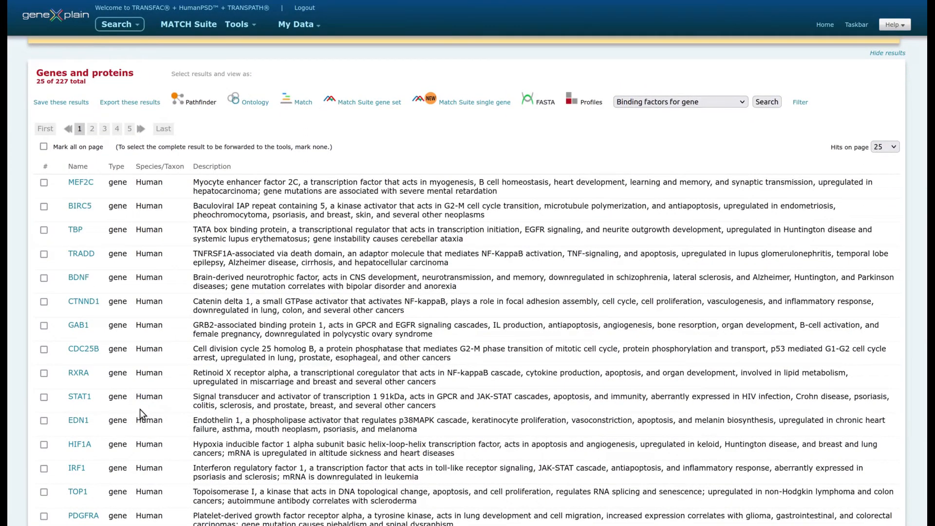
{"action": "left_click", "coordinate": [79, 148]}
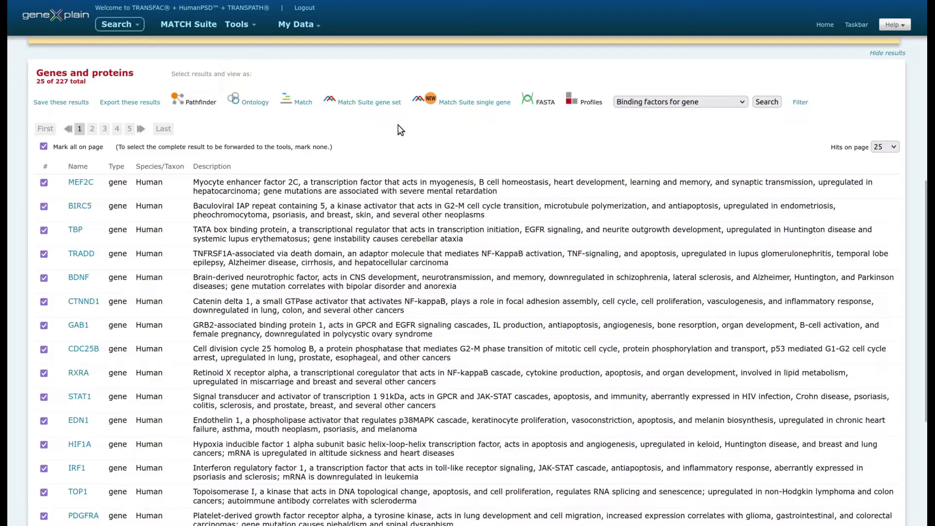
Step: Search for the pathways associated with the marked genes
{"action": "left_click", "coordinate": [741, 107]}
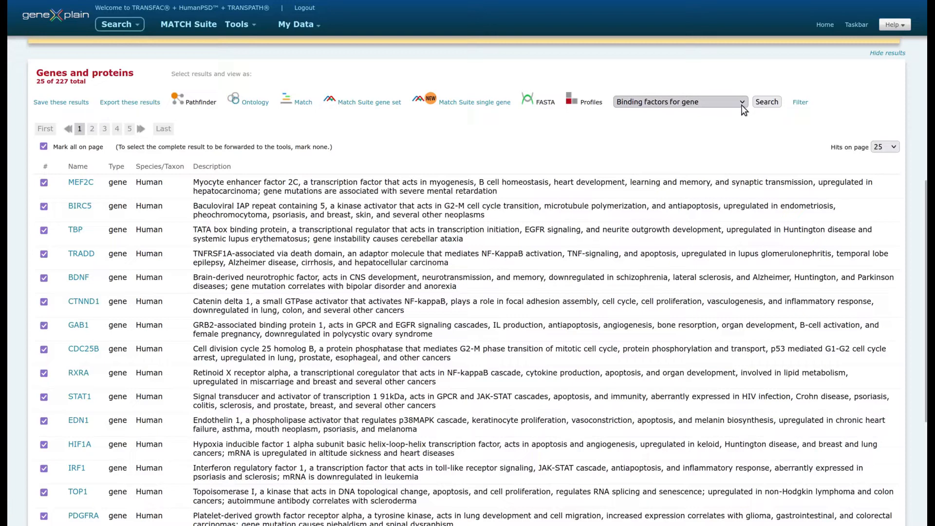
{"action": "left_click", "coordinate": [742, 104]}
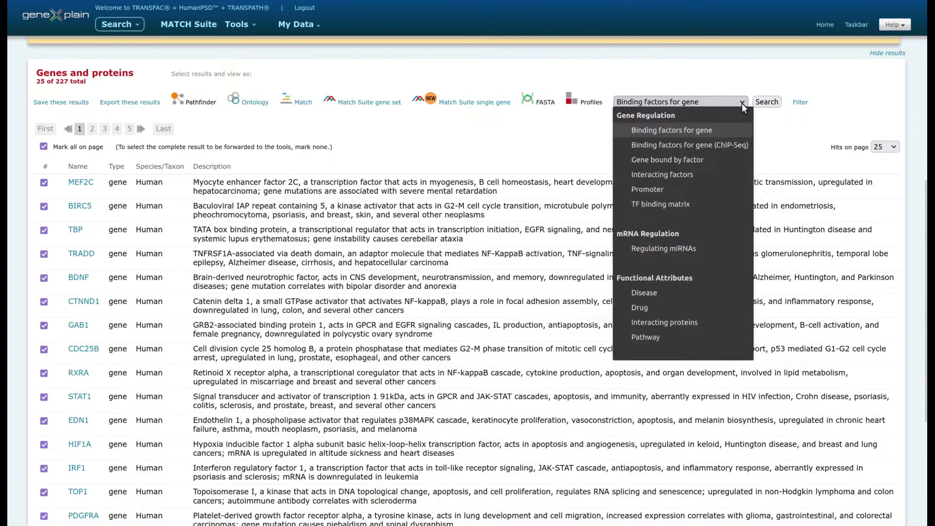
{"action": "left_click", "coordinate": [646, 336]}
{"action": "left_click", "coordinate": [770, 102]}
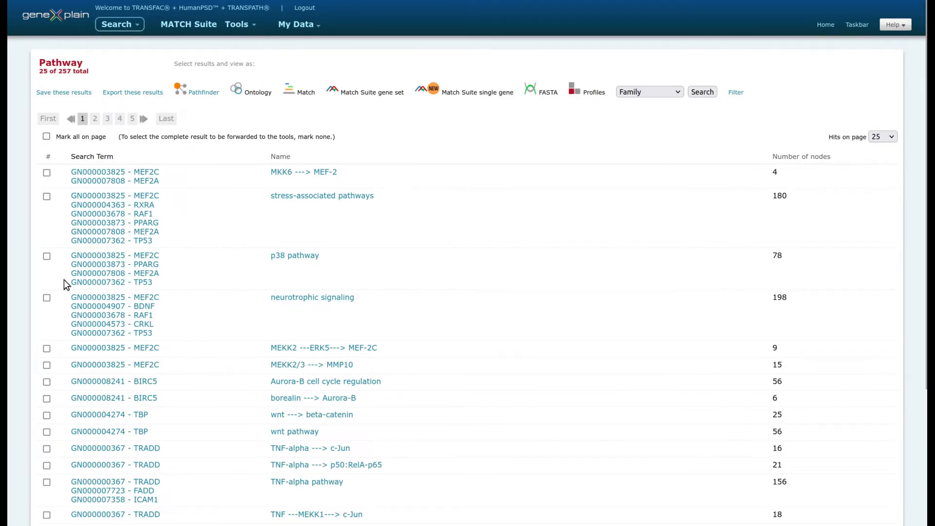
Step: Open the p38 pathway from the pathway results as a PathFinder diagram and enlarge it
{"action": "left_click", "coordinate": [47, 258]}
{"action": "left_click", "coordinate": [196, 95]}
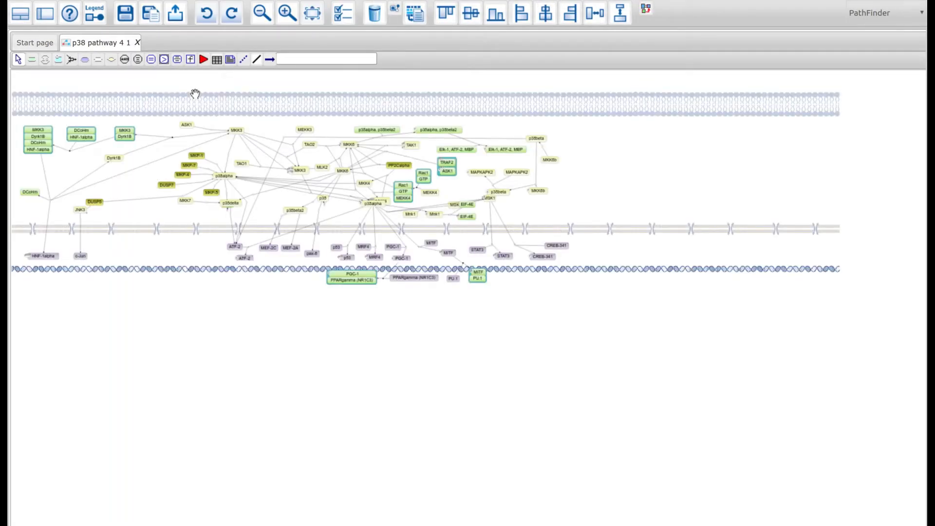
{"action": "left_click", "coordinate": [282, 15]}
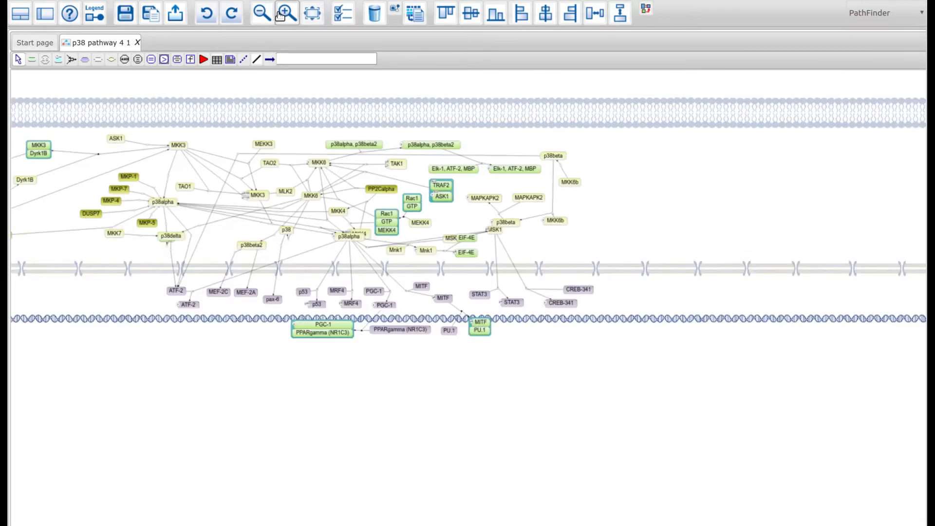
{"action": "left_click", "coordinate": [281, 15]}
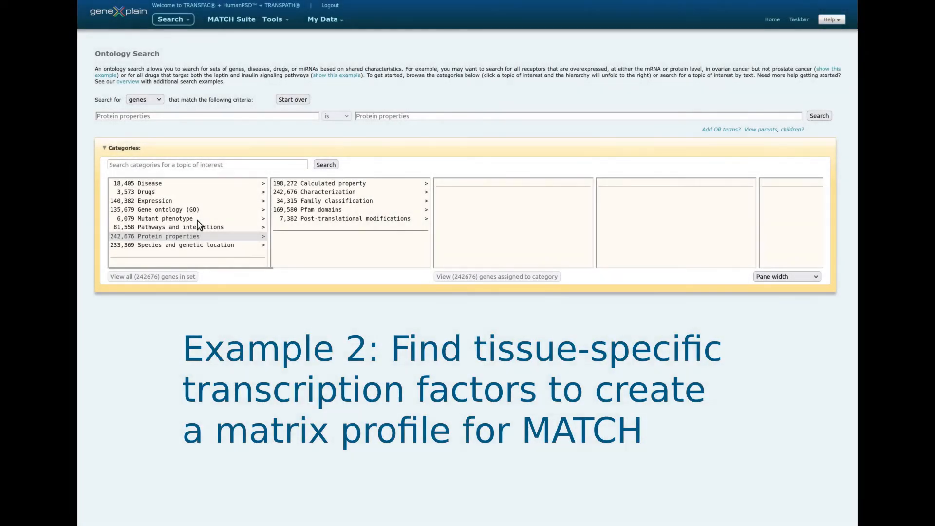
Step: Apply "has binding site matrix" as the first gene criterion, under Expression, Regulation of expression, Regulatory factors and targets, Transcription regulation, Transcription factor, DNA binding
{"action": "left_click", "coordinate": [171, 203]}
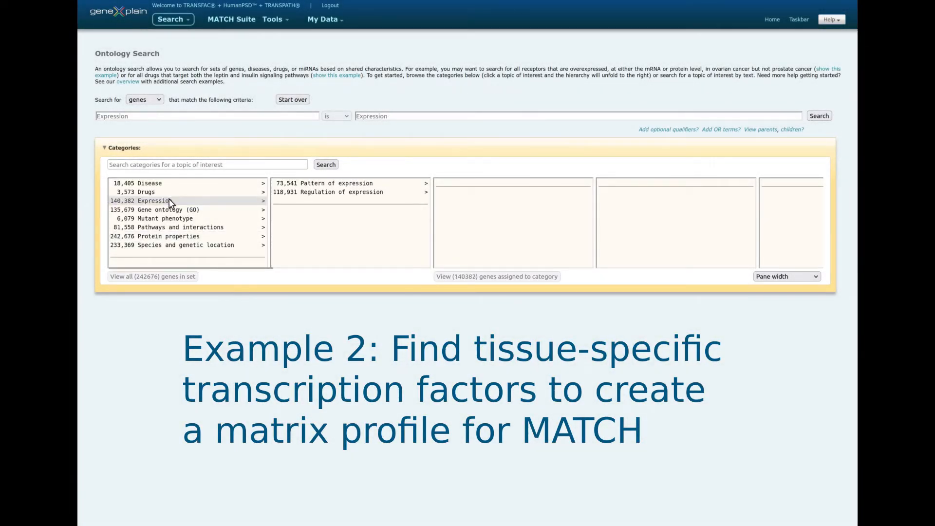
{"action": "left_click", "coordinate": [320, 194]}
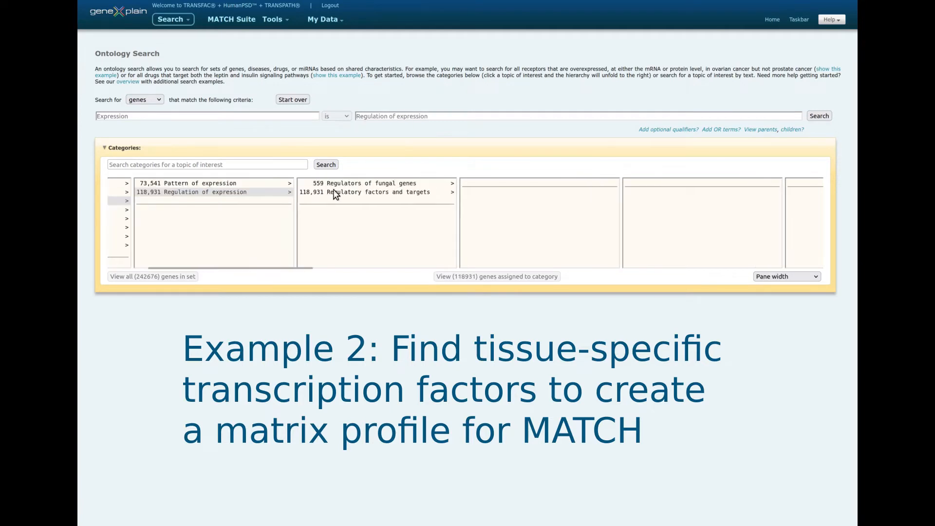
{"action": "left_click", "coordinate": [362, 192]}
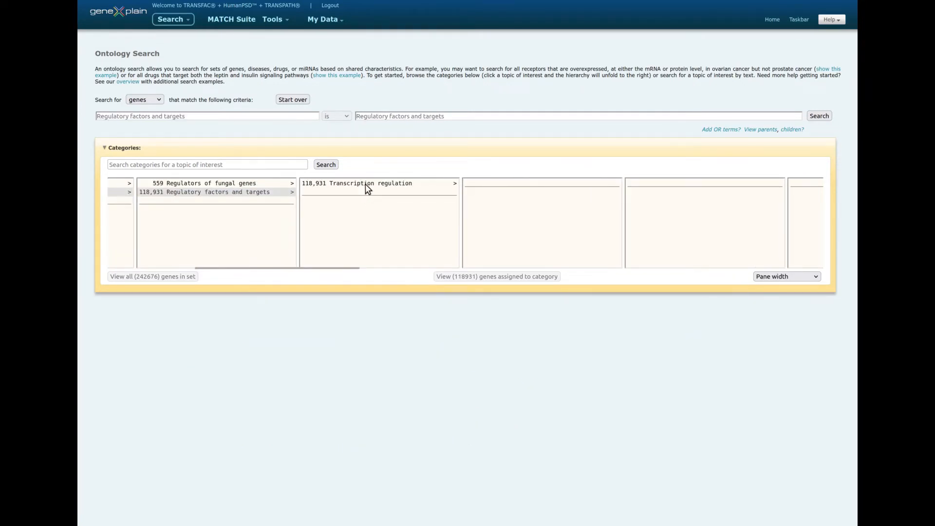
{"action": "left_click", "coordinate": [366, 183]}
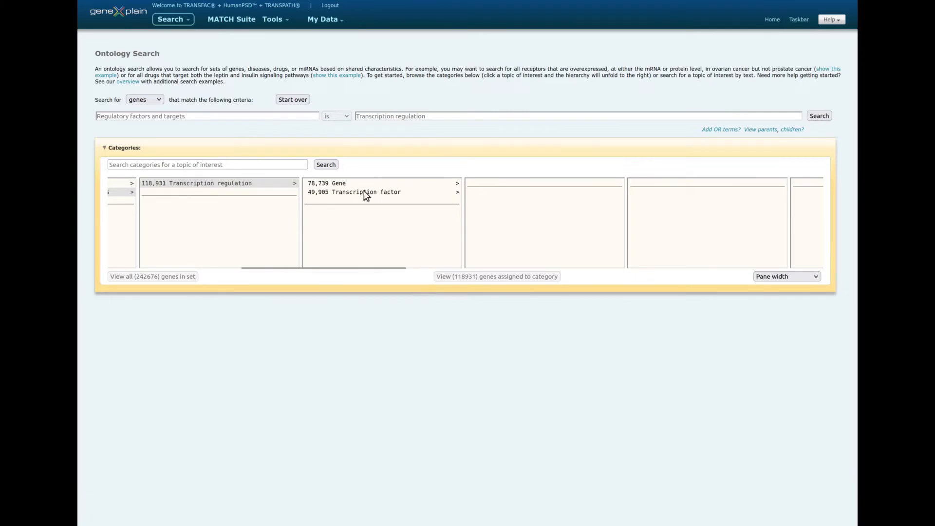
{"action": "left_click", "coordinate": [365, 193]}
{"action": "left_click", "coordinate": [363, 185]}
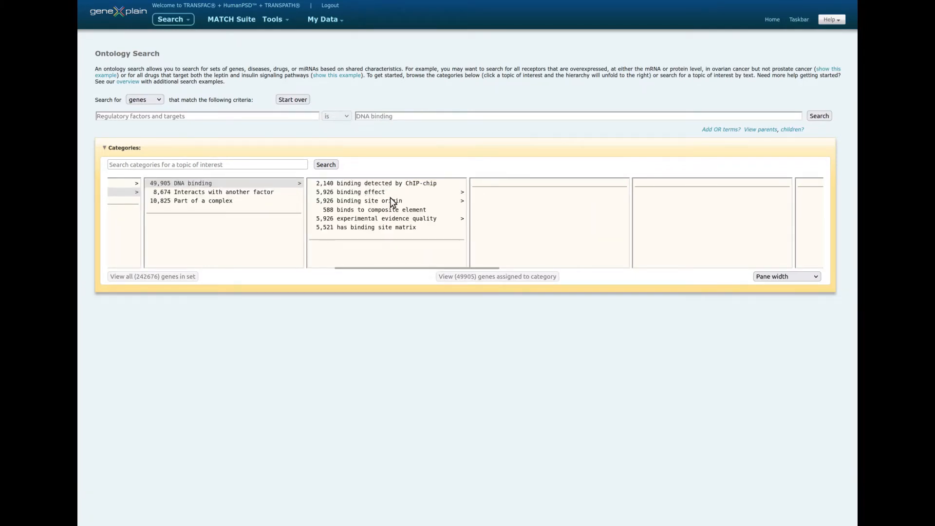
{"action": "left_click", "coordinate": [387, 225]}
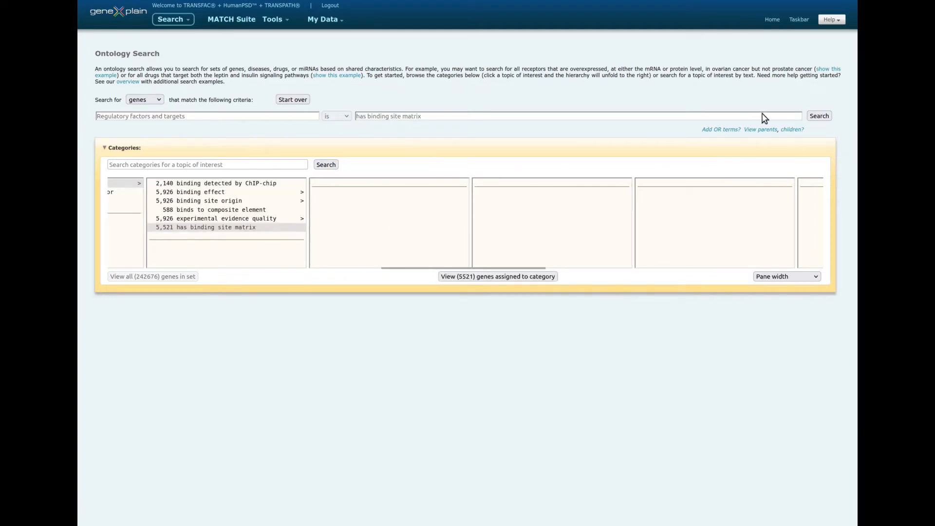
{"action": "left_click", "coordinate": [828, 117]}
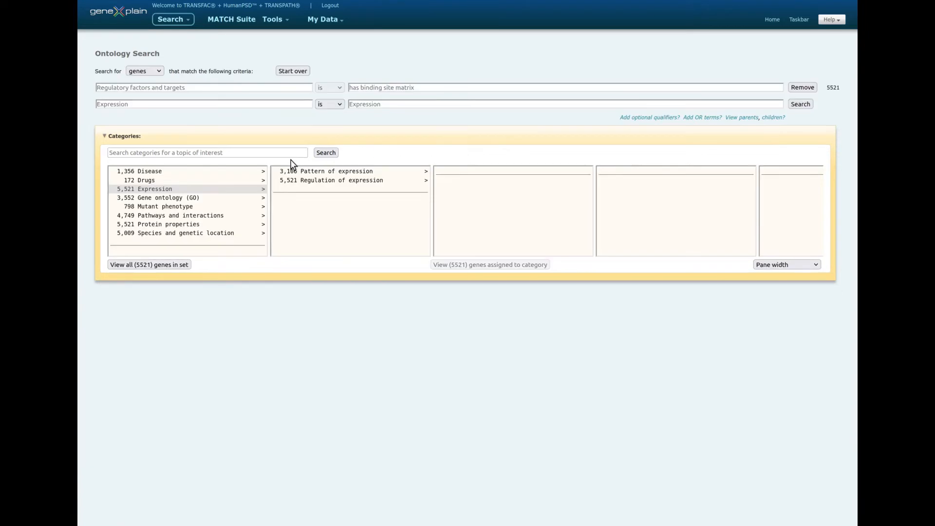
Step: Add Human as the second criterion, from Mammal under Species and genetic location
{"action": "left_click", "coordinate": [180, 234]}
{"action": "left_click", "coordinate": [306, 199]}
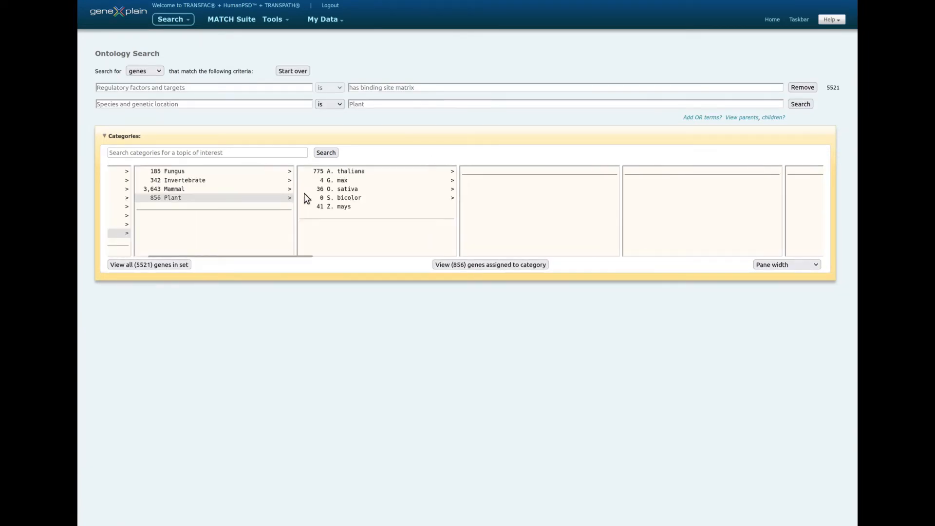
{"action": "left_click", "coordinate": [179, 190]}
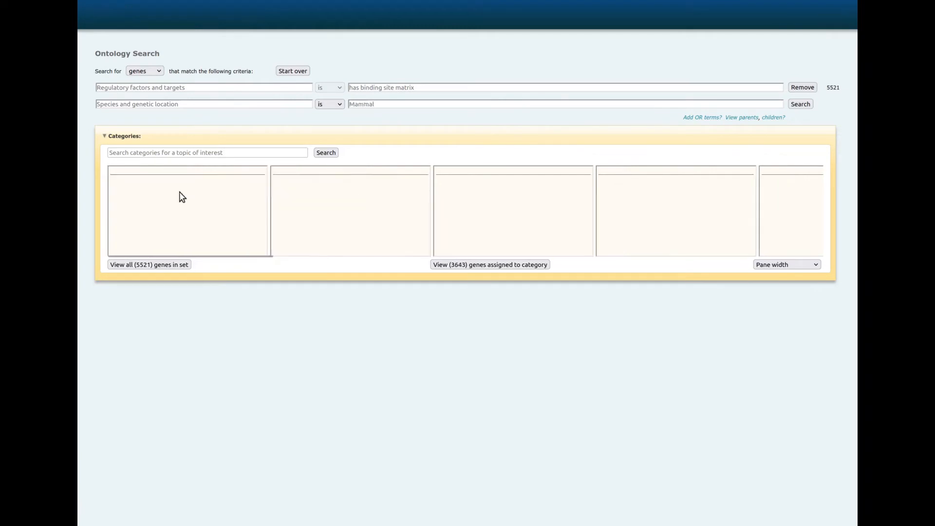
{"action": "left_click", "coordinate": [336, 171]}
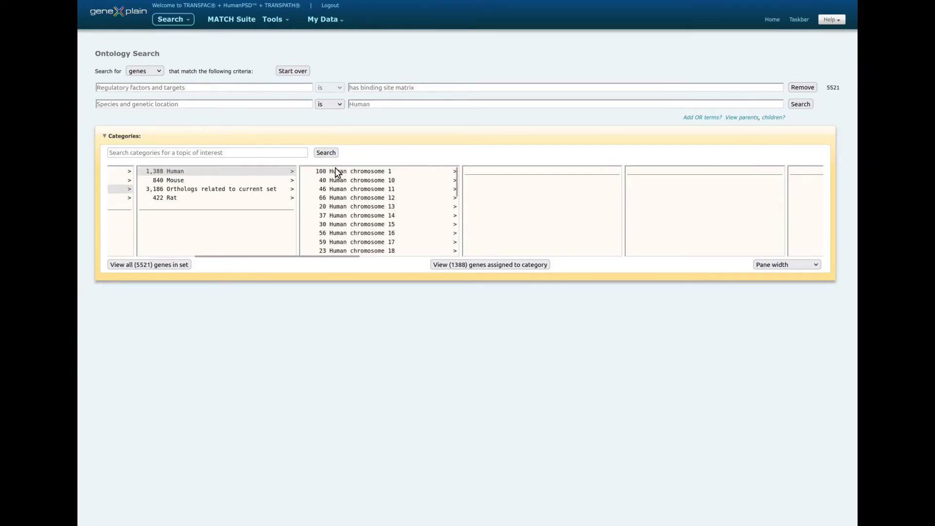
{"action": "left_click", "coordinate": [790, 100]}
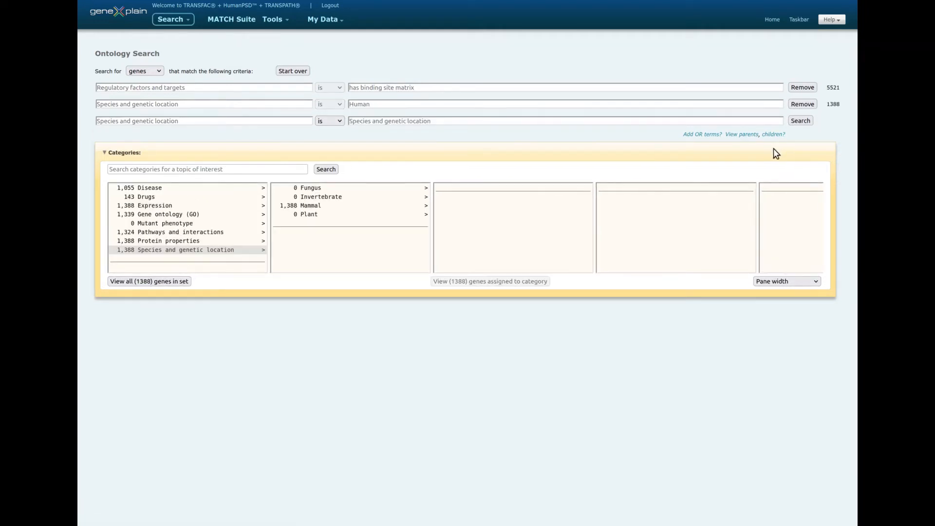
Step: Choose liver as the expression criterion, under Pattern of expression, Expression in mammals, expression location, organs, tissues, and fluids, digestive system and related tissues
{"action": "left_click", "coordinate": [135, 206]}
{"action": "left_click", "coordinate": [318, 189]}
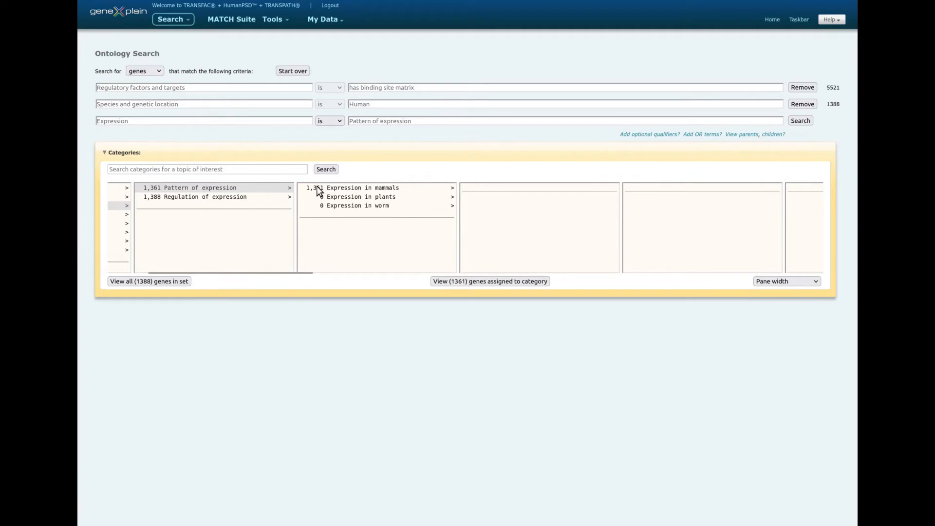
{"action": "left_click", "coordinate": [318, 189]}
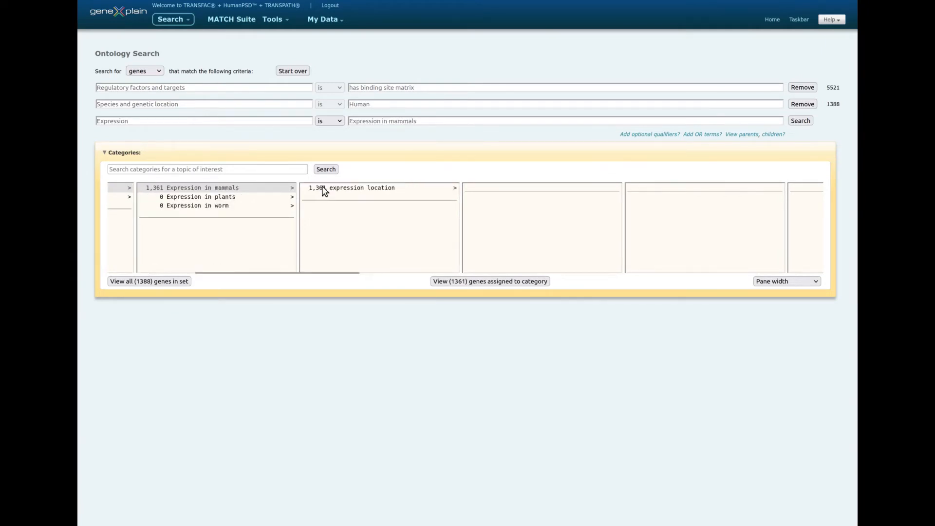
{"action": "left_click", "coordinate": [324, 190]}
{"action": "left_click", "coordinate": [329, 194]}
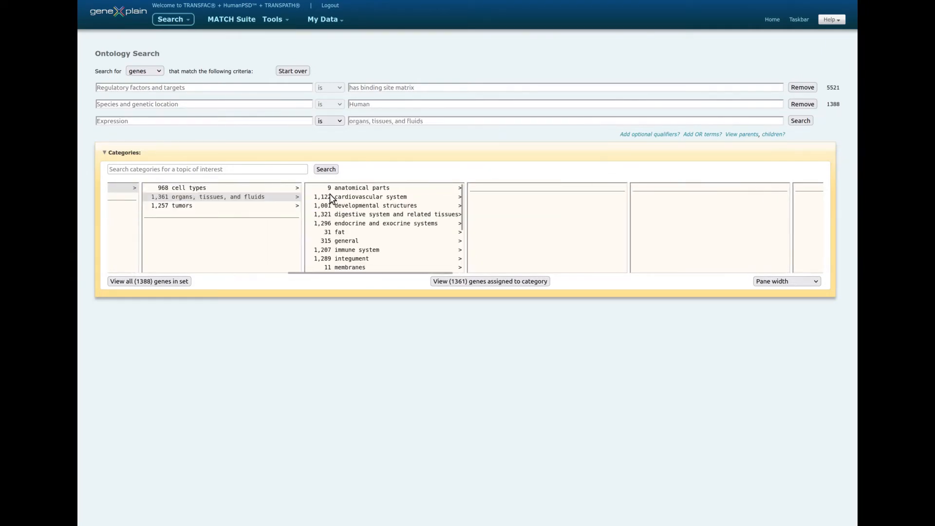
{"action": "left_click", "coordinate": [347, 214]}
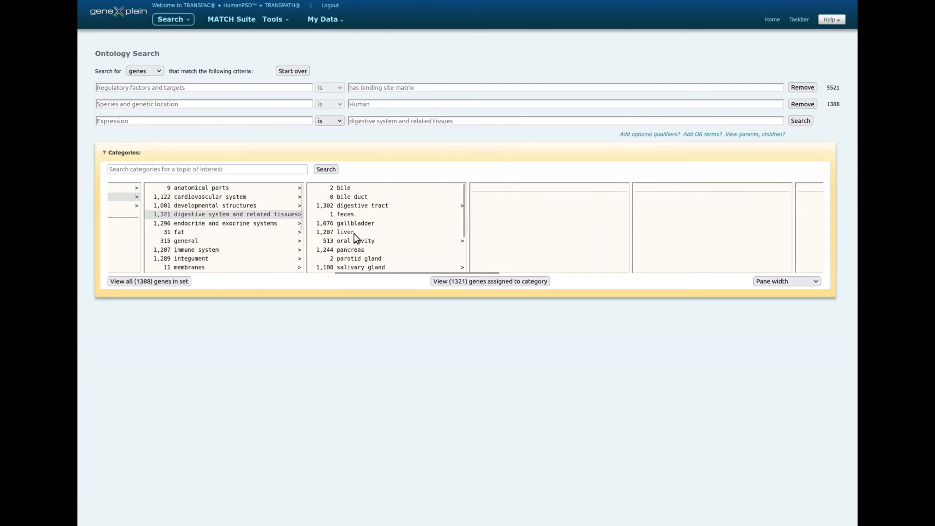
{"action": "left_click", "coordinate": [352, 233]}
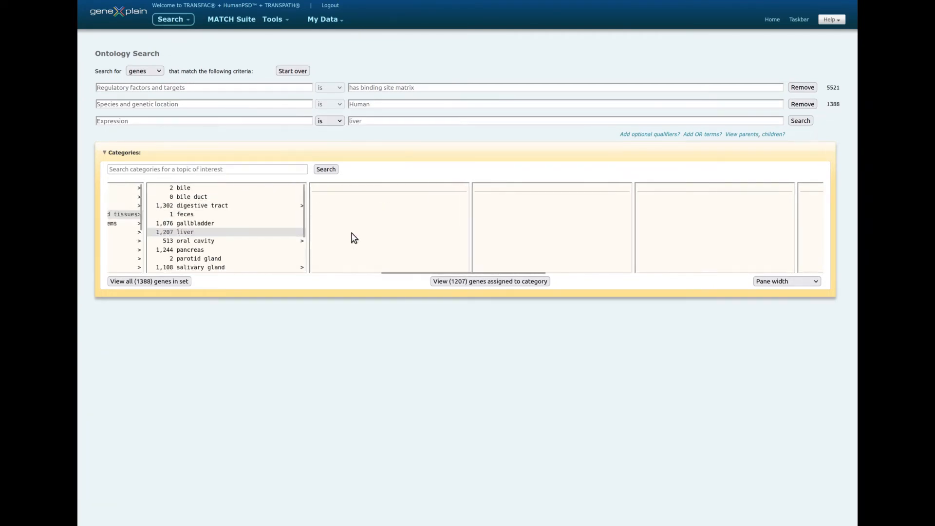
Step: Add gallbladder as an OR alternative to liver and apply the expression criterion
{"action": "left_click", "coordinate": [713, 136]}
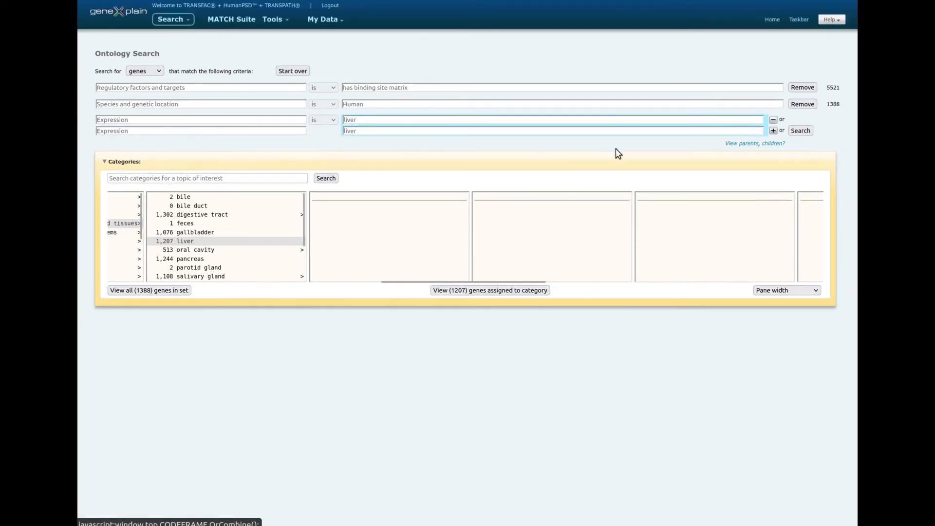
{"action": "left_click", "coordinate": [209, 233]}
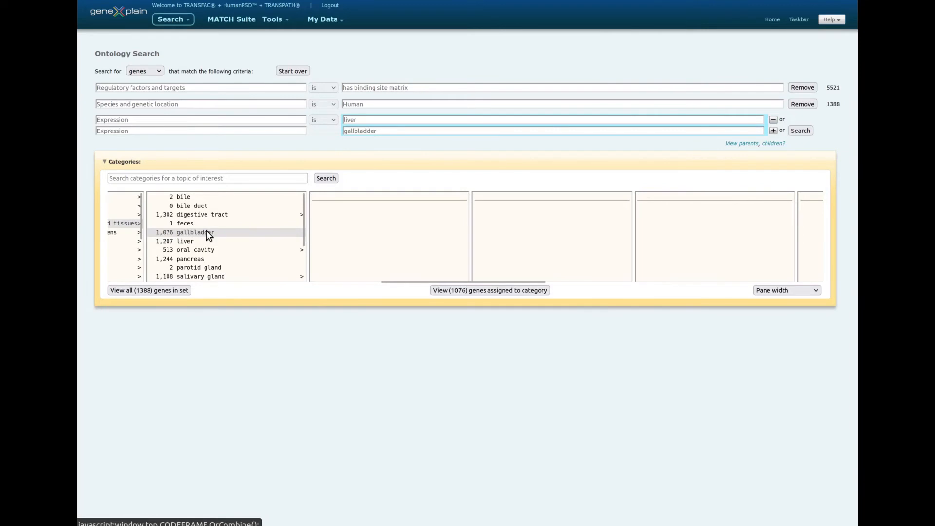
{"action": "left_click", "coordinate": [803, 132]}
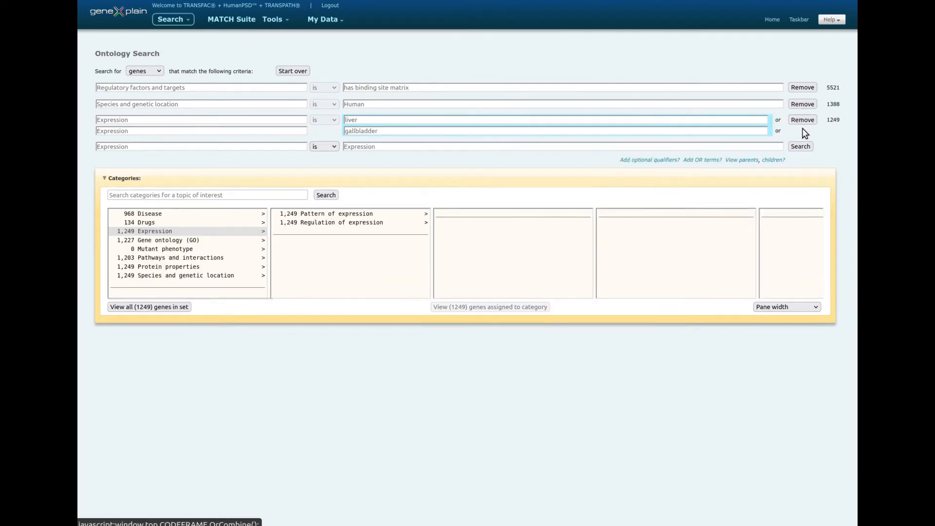
Step: Add Liver Neoplasms as the disease criterion, under Diseases, Neoplasms, Neoplasms by Site, Digestive System Neoplasms
{"action": "left_click", "coordinate": [160, 213]}
{"action": "left_click", "coordinate": [328, 215]}
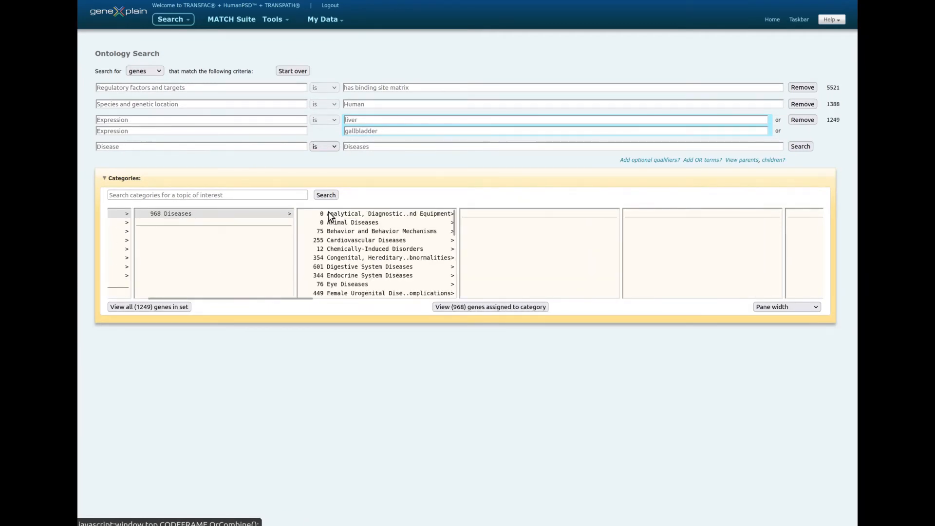
{"action": "scroll", "coordinate": [346, 236], "scroll_direction": "down", "scroll_amount": 3}
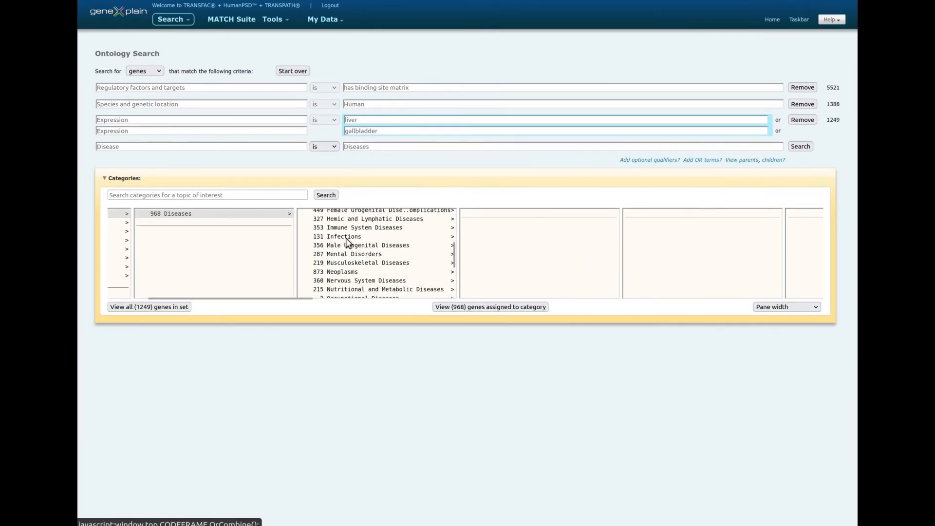
{"action": "left_click", "coordinate": [340, 270]}
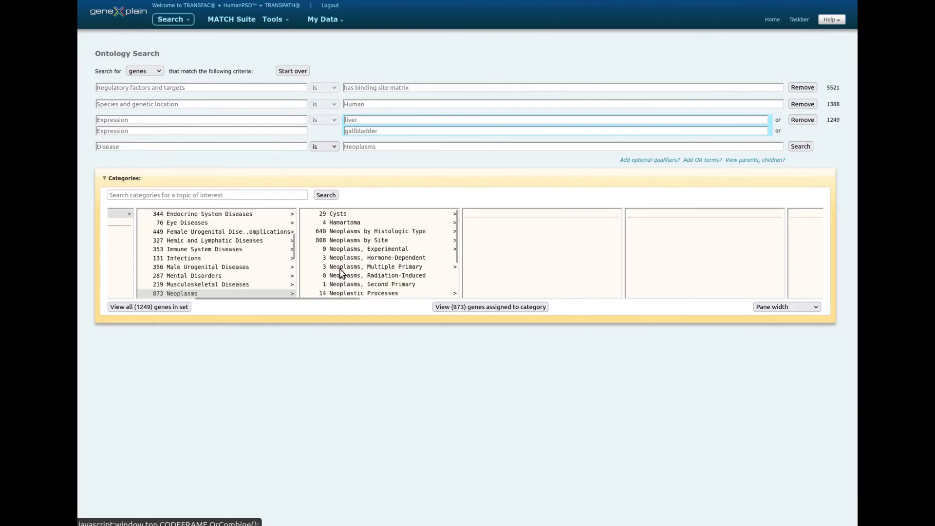
{"action": "left_click", "coordinate": [358, 242]}
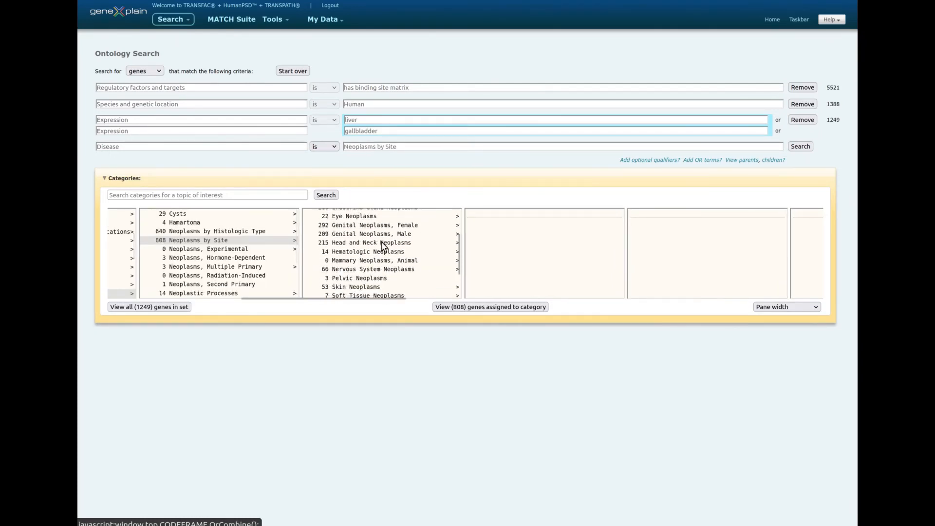
{"action": "scroll", "coordinate": [382, 242], "scroll_direction": "up", "scroll_amount": 3}
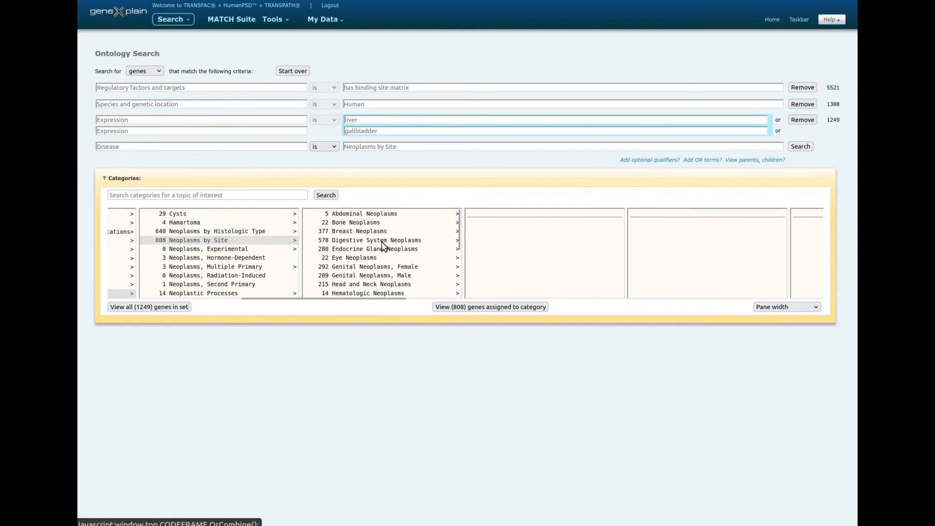
{"action": "left_click", "coordinate": [382, 241]}
{"action": "left_click", "coordinate": [380, 230]}
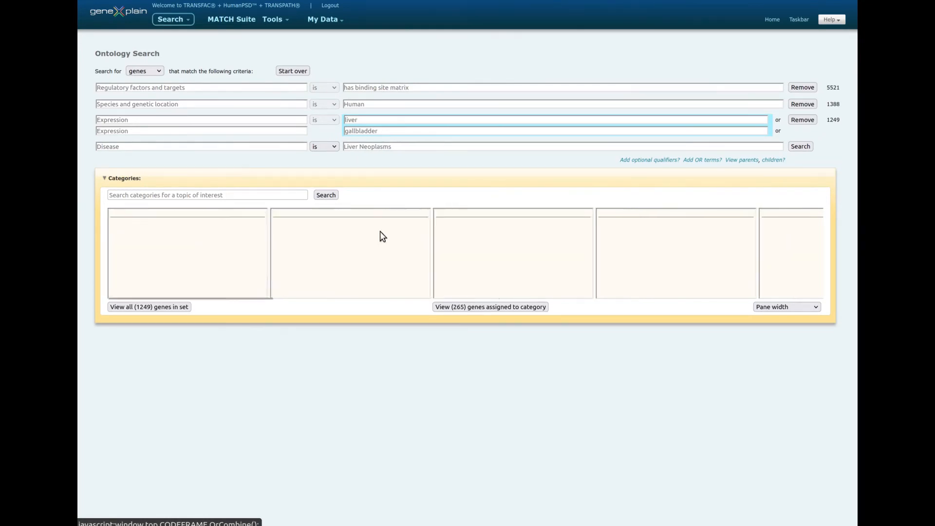
{"action": "left_click", "coordinate": [792, 148]}
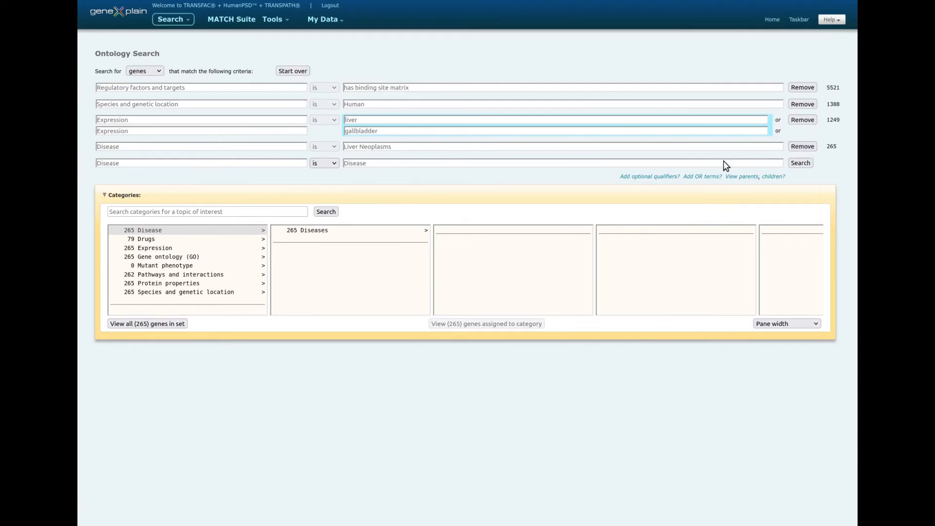
Step: List all genes in the set filtered by binding matrix, species, expression and disease, and bring the results table into view
{"action": "left_click", "coordinate": [165, 323]}
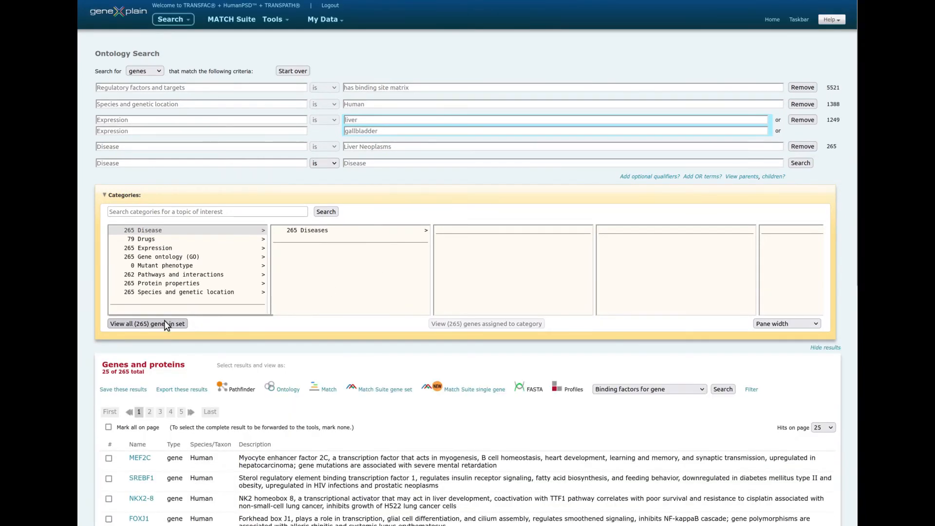
{"action": "scroll", "coordinate": [164, 321], "scroll_direction": "down", "scroll_amount": 3}
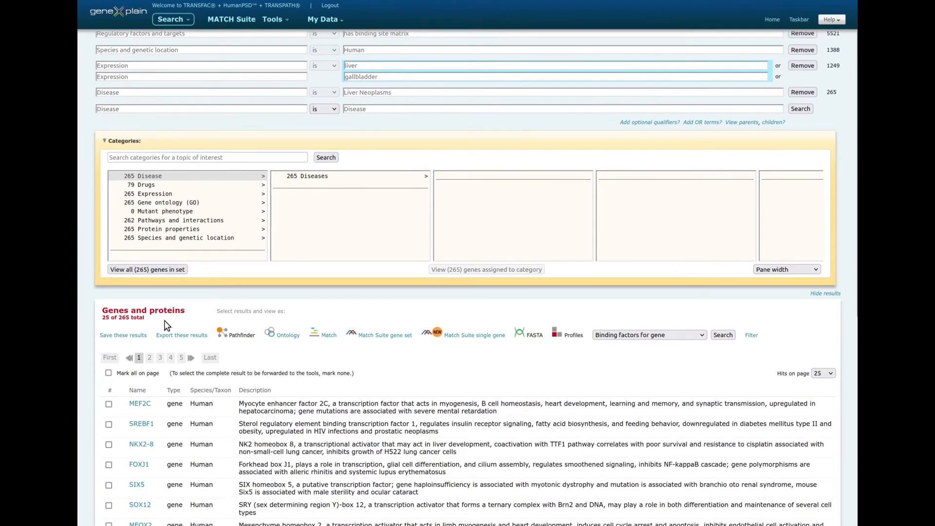
{"action": "scroll", "coordinate": [167, 326], "scroll_direction": "down", "scroll_amount": 1}
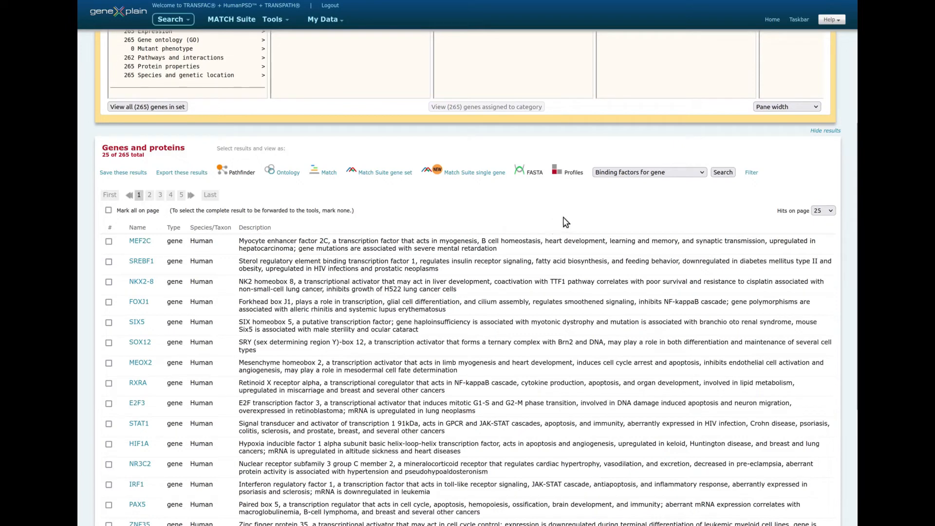
Step: Look up the TF binding matrices for all genes in the results set
{"action": "left_click", "coordinate": [703, 174]}
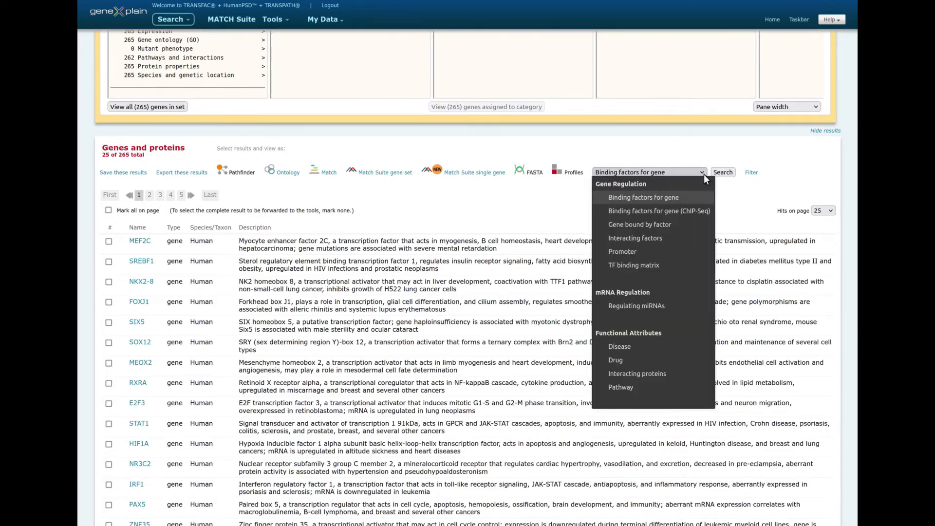
{"action": "left_click", "coordinate": [681, 268]}
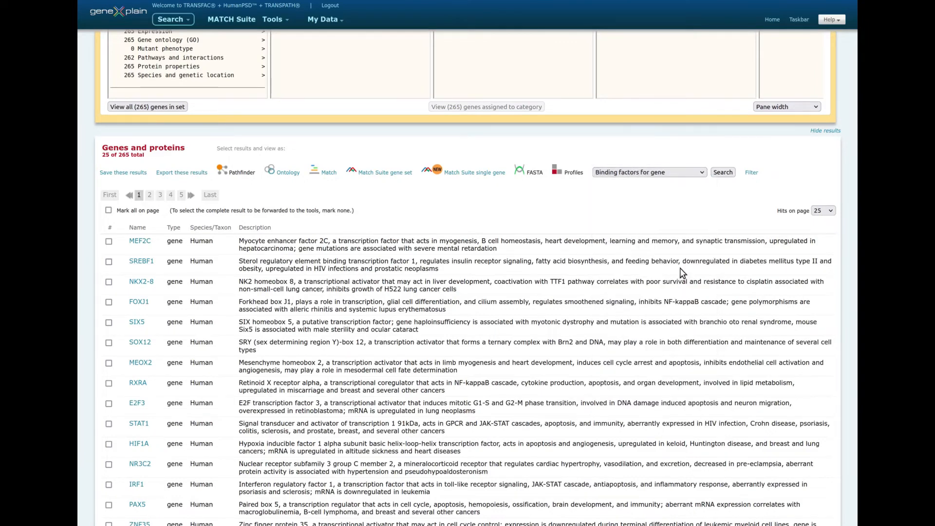
{"action": "left_click", "coordinate": [725, 174]}
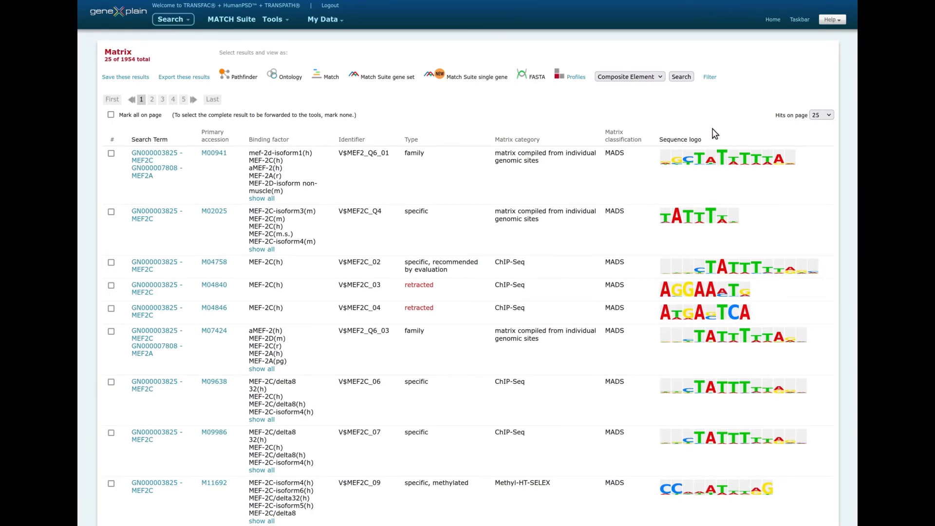
Step: Filter the matrix results to those whose Type contains "recommended"
{"action": "left_click", "coordinate": [710, 77]}
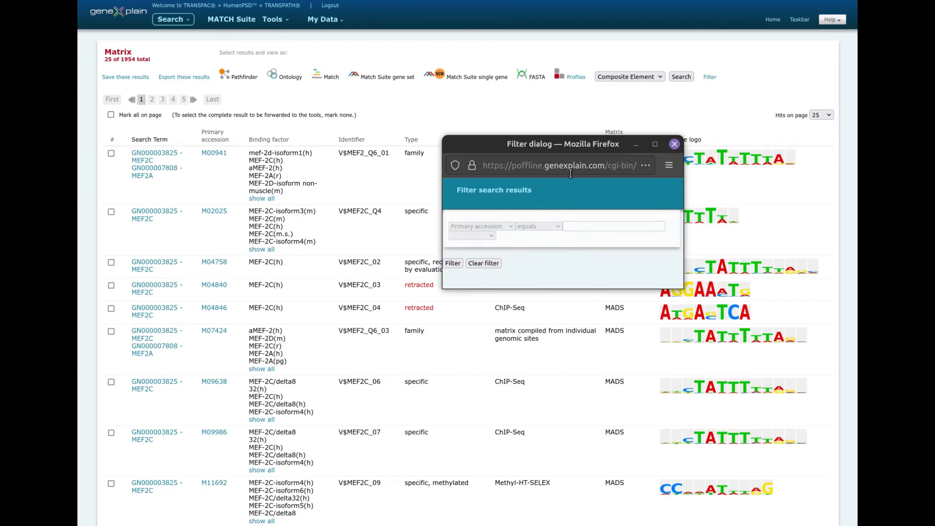
{"action": "left_click", "coordinate": [512, 224]}
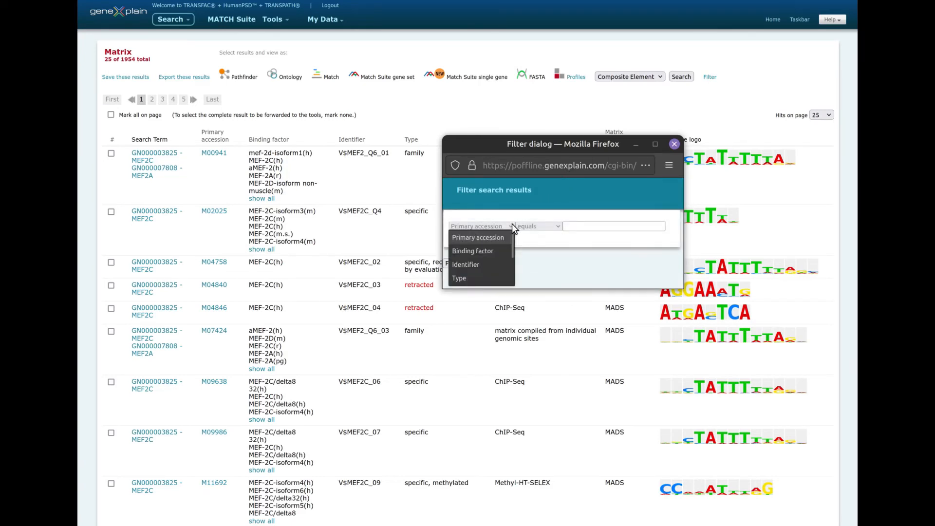
{"action": "left_click", "coordinate": [484, 279]}
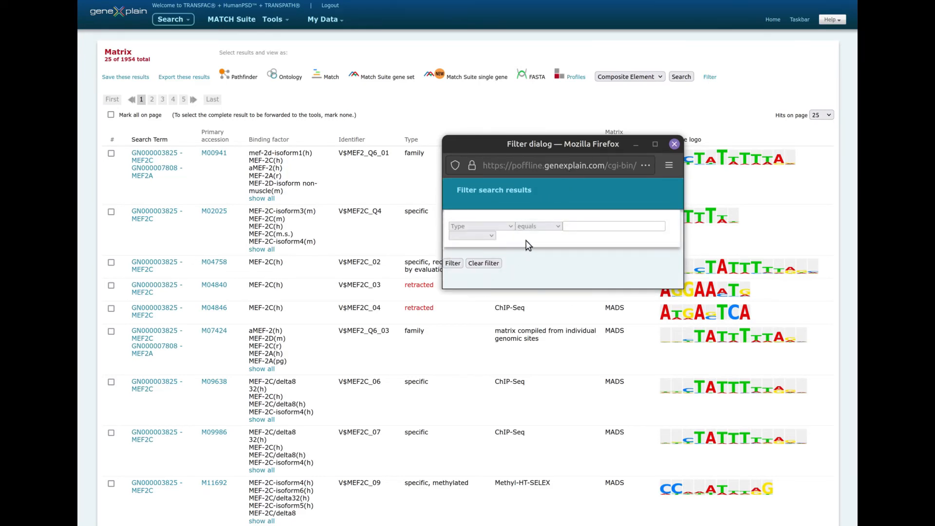
{"action": "left_click", "coordinate": [557, 227]}
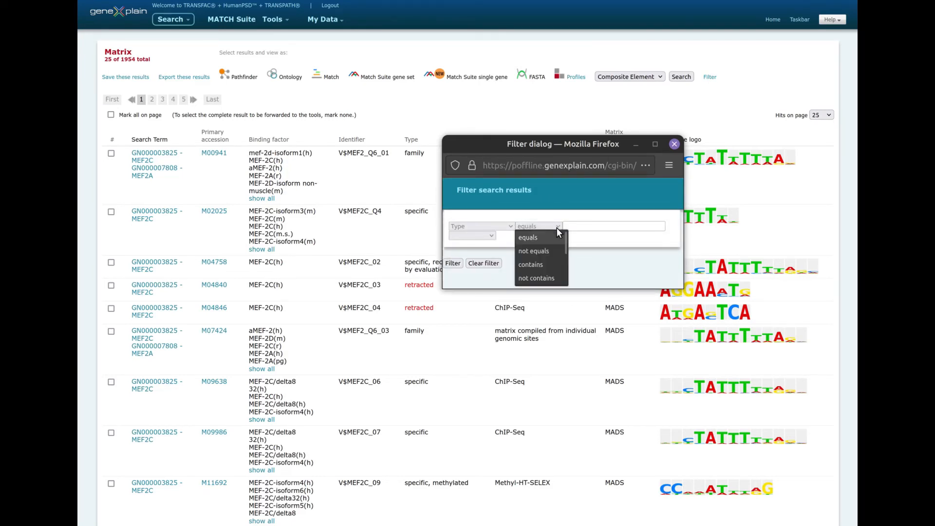
{"action": "left_click", "coordinate": [540, 265]}
{"action": "left_click", "coordinate": [581, 231]}
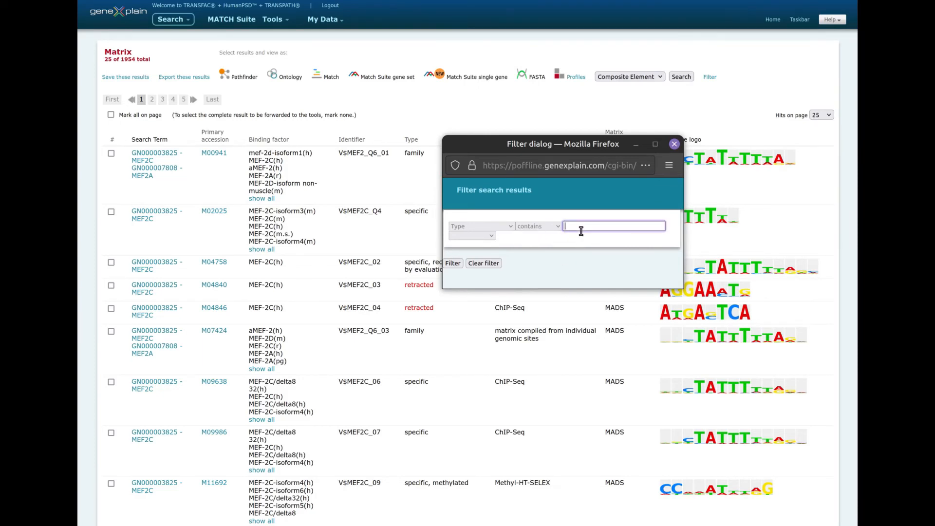
{"action": "type", "text": "recommended"}
{"action": "left_click", "coordinate": [449, 260]}
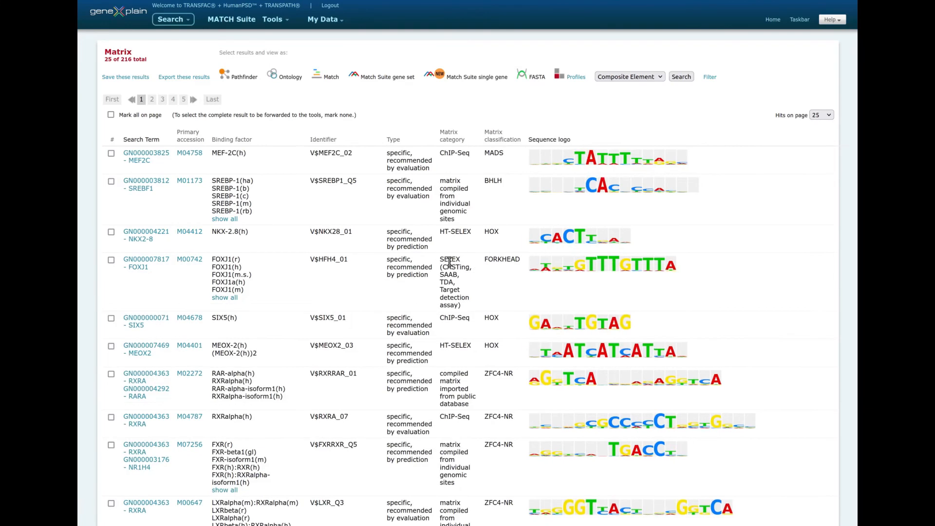
Step: Show all hits on one page, mark every matrix, and forward them to profile creation
{"action": "left_click", "coordinate": [826, 117]}
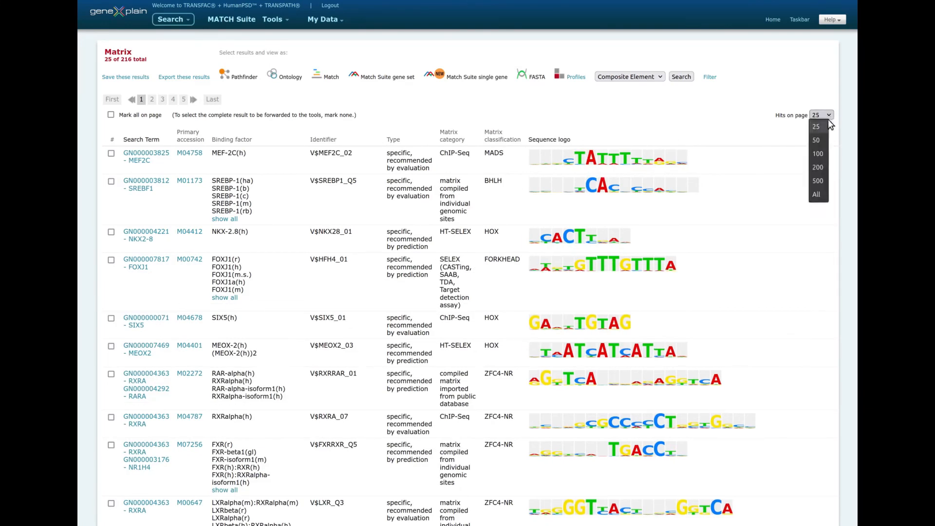
{"action": "left_click", "coordinate": [818, 195]}
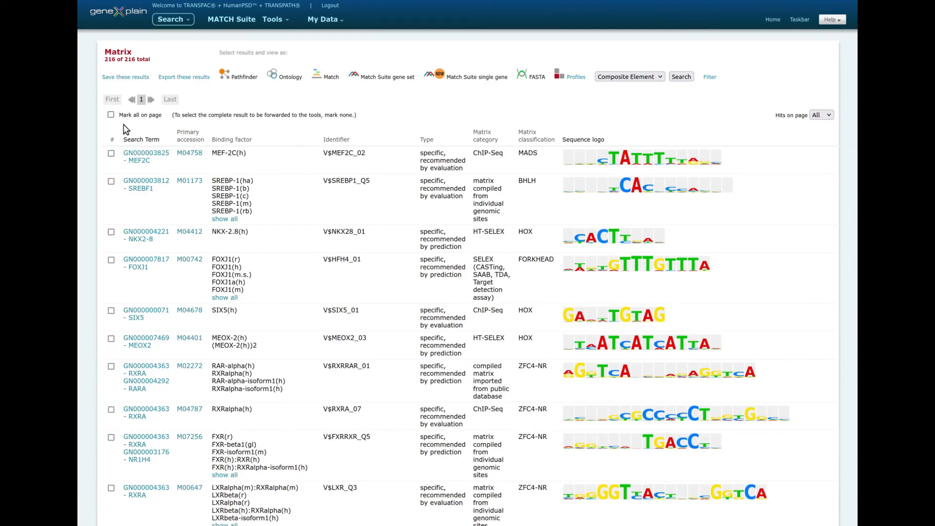
{"action": "left_click", "coordinate": [111, 114]}
{"action": "left_click", "coordinate": [563, 78]}
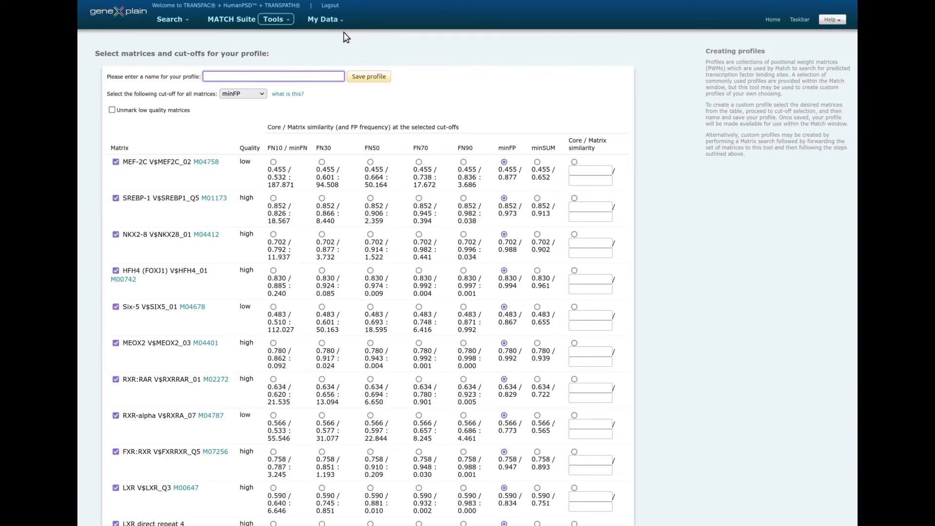
Step: Unmark the low quality matrices and save the profile as liver_cancer_specific
{"action": "left_click", "coordinate": [160, 108]}
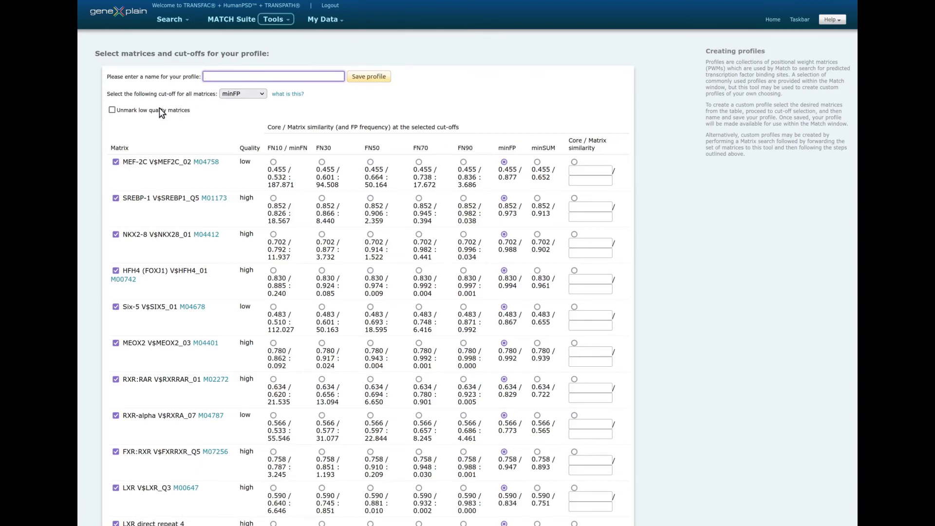
{"action": "left_click", "coordinate": [250, 79]}
{"action": "type", "text": "l"}
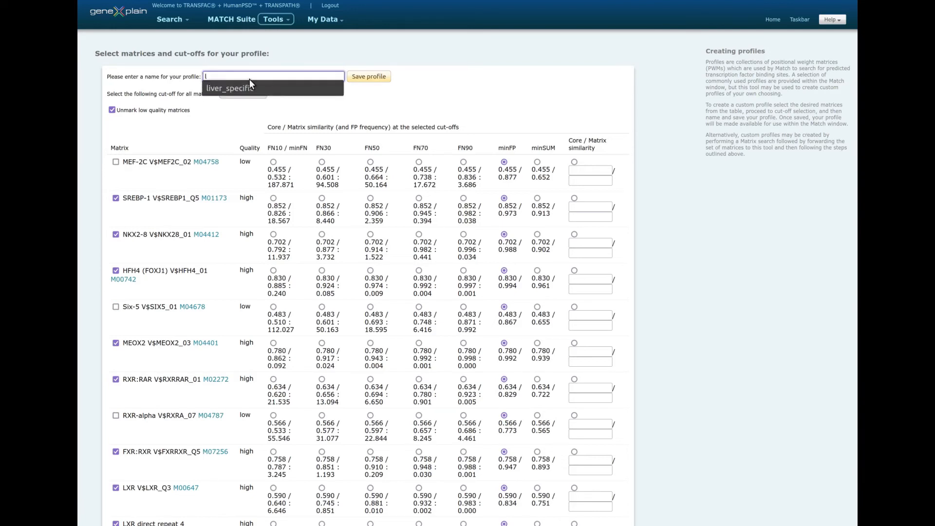
{"action": "type", "text": "iver_cancer_specific"}
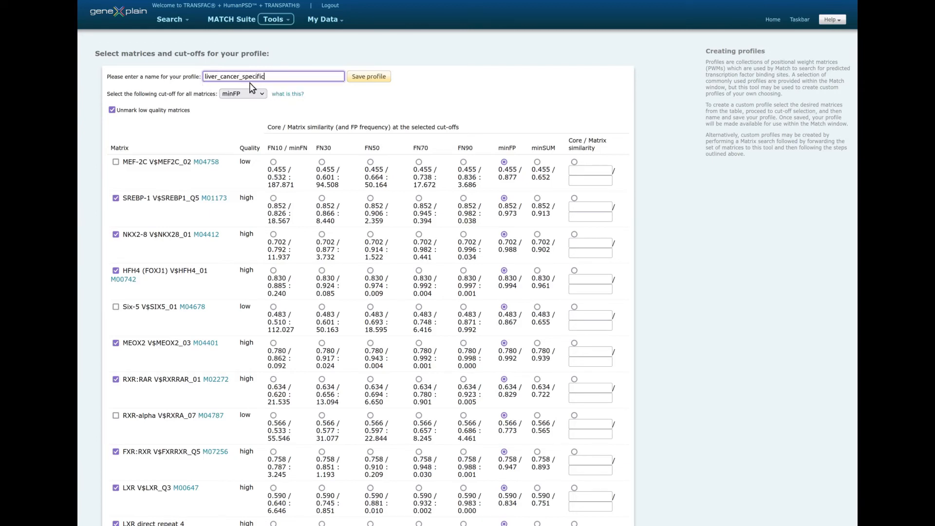
{"action": "left_click", "coordinate": [351, 77]}
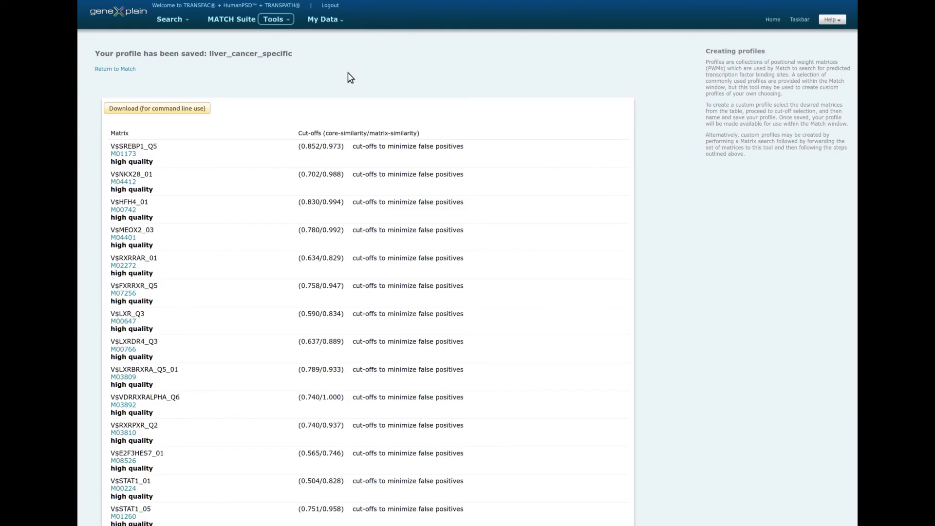
Step: Return to Match, run the binding site search on the example sequence with the liver_cancer_specific profile, and view the report's sequence details
{"action": "left_click", "coordinate": [122, 70]}
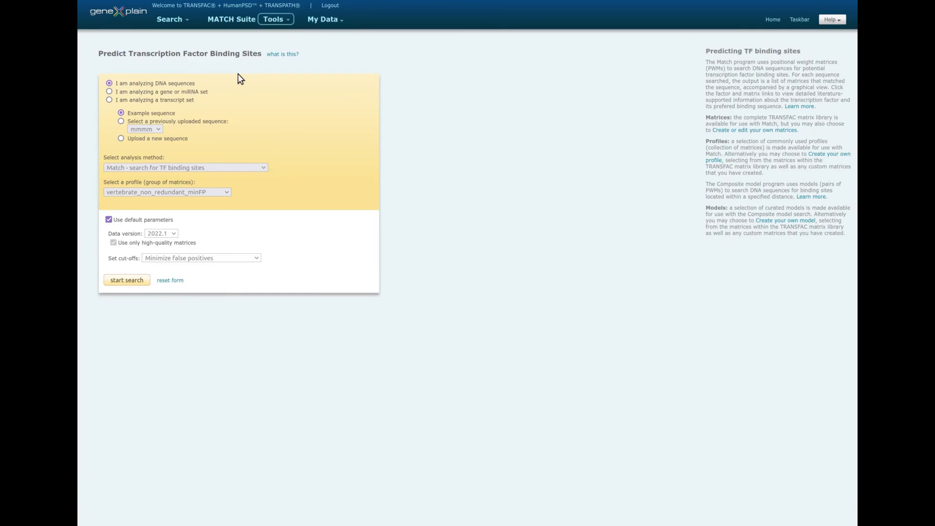
{"action": "left_click", "coordinate": [226, 191]}
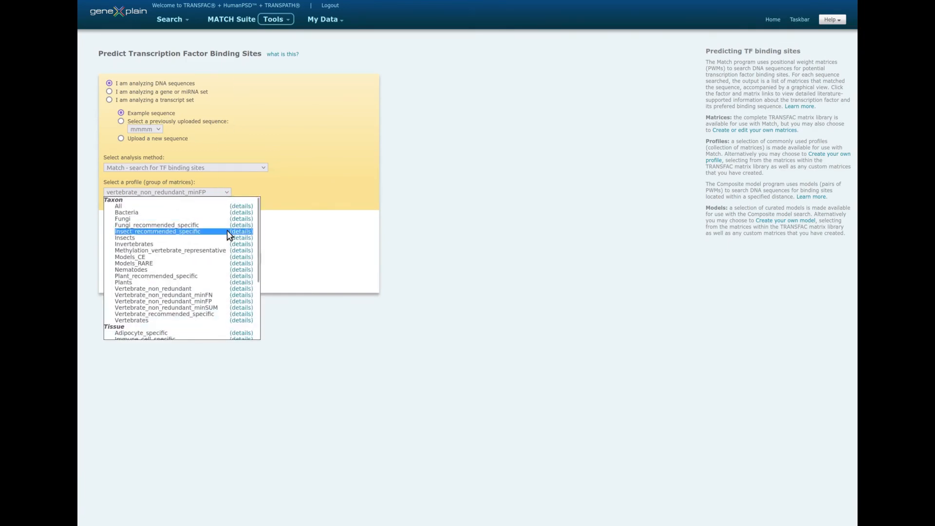
{"action": "scroll", "coordinate": [227, 230], "scroll_direction": "down", "scroll_amount": 4}
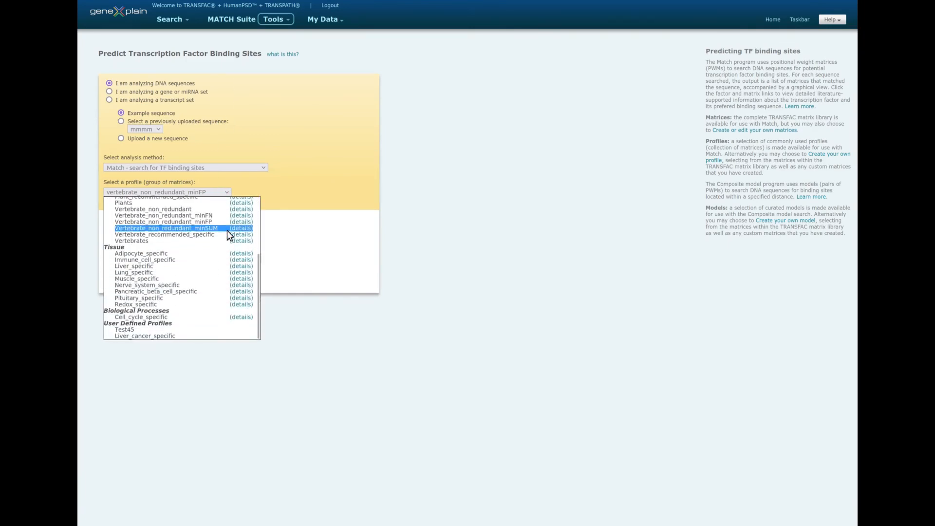
{"action": "left_click", "coordinate": [177, 335]}
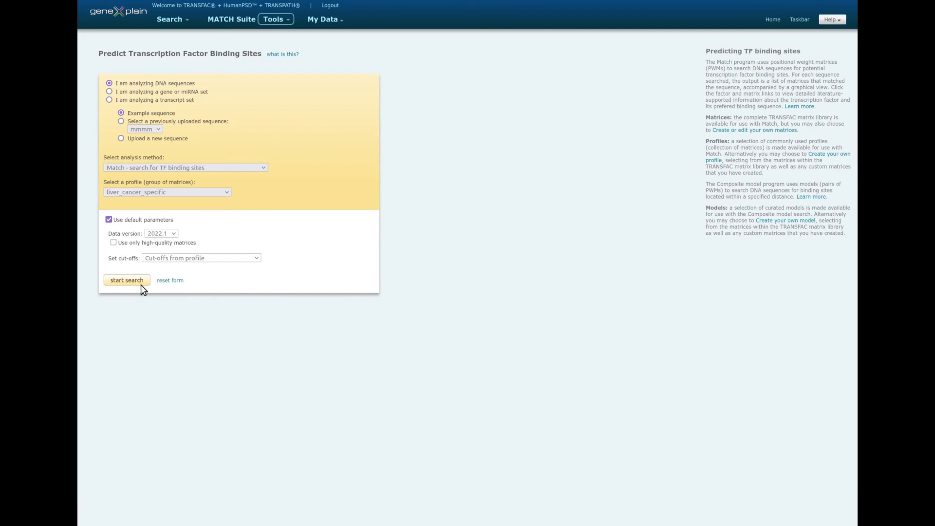
{"action": "left_click", "coordinate": [141, 282]}
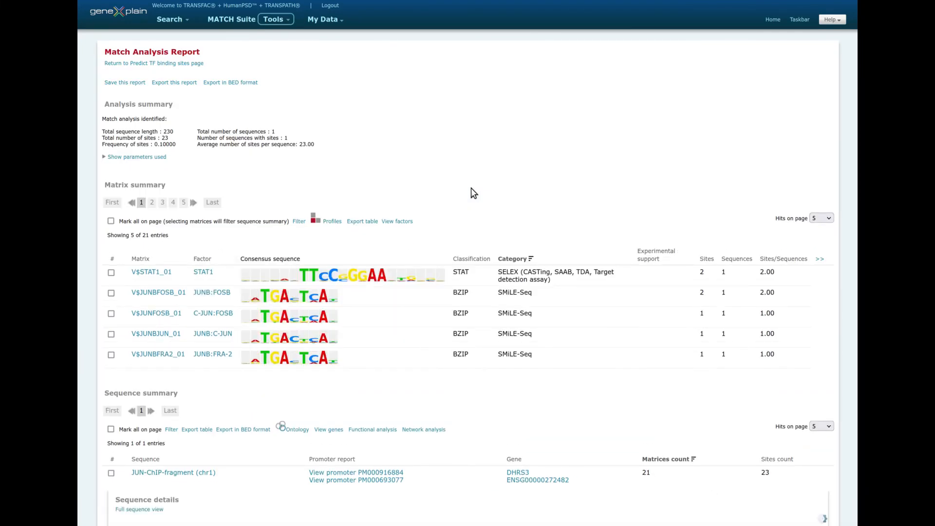
{"action": "scroll", "coordinate": [471, 189], "scroll_direction": "down", "scroll_amount": 5}
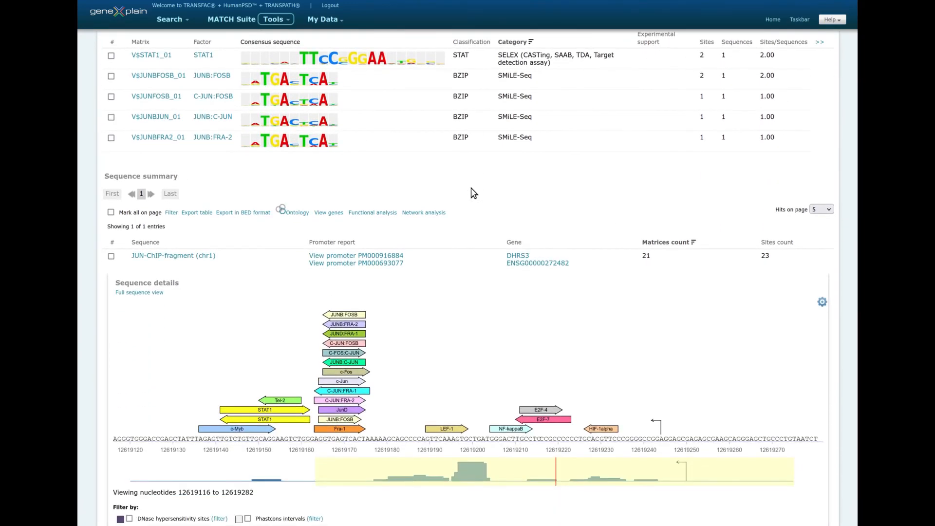